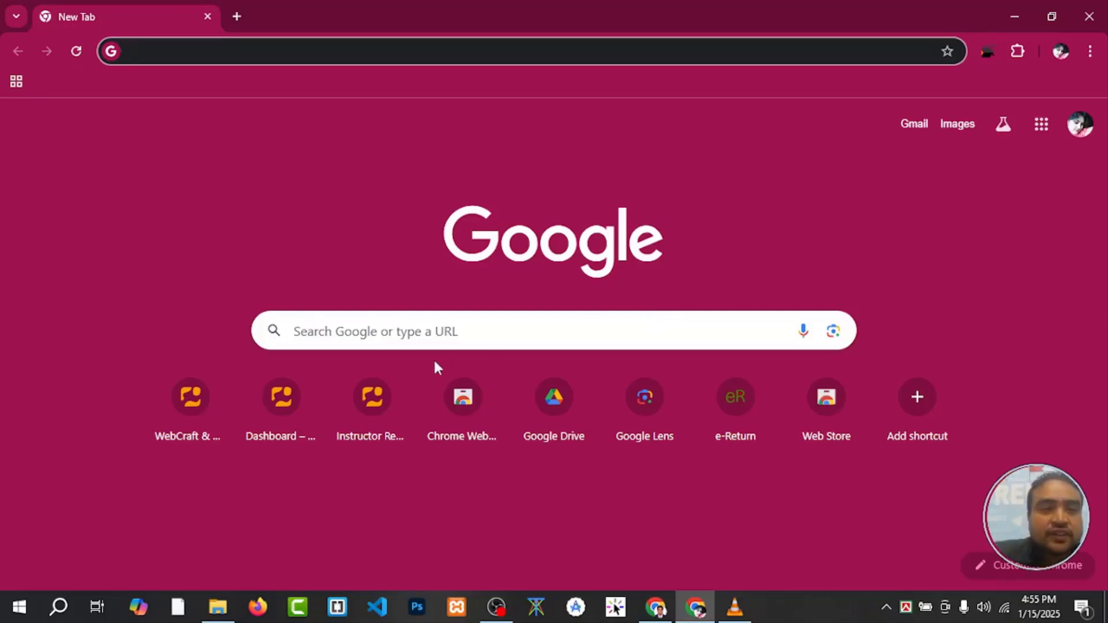
- Search Google for "uprinting templates"
left_click(204, 50)
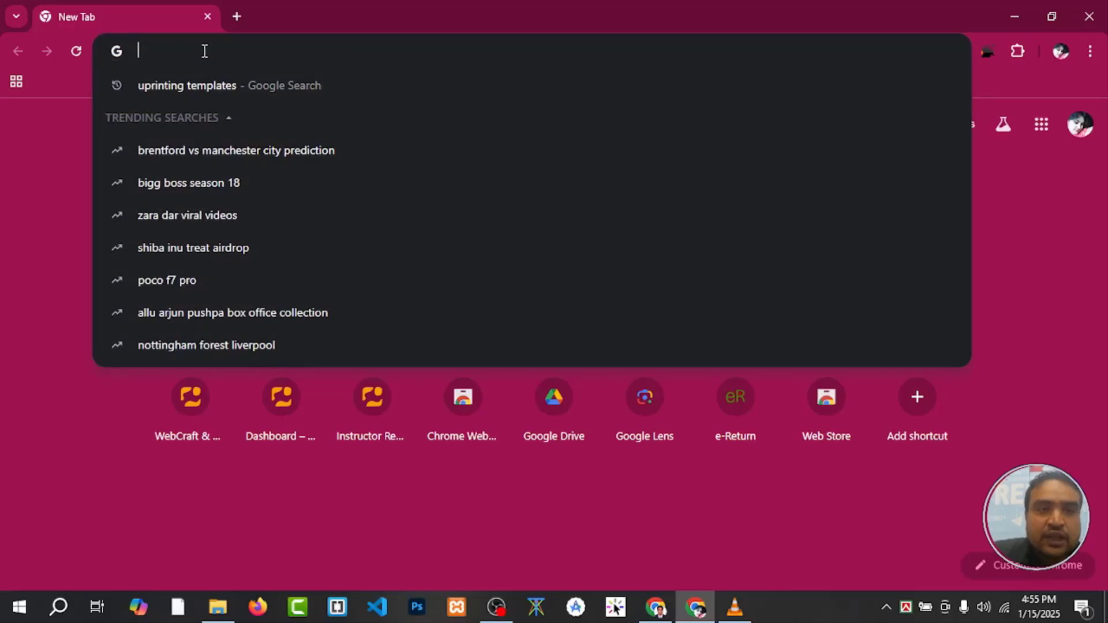
left_click(31, 195)
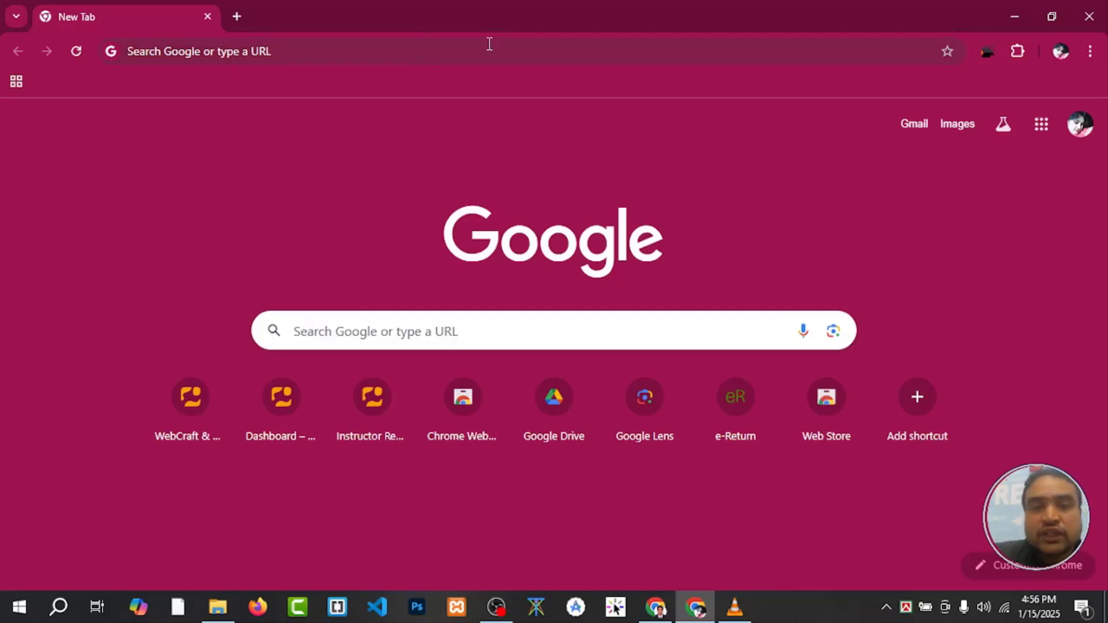
left_click(280, 52)
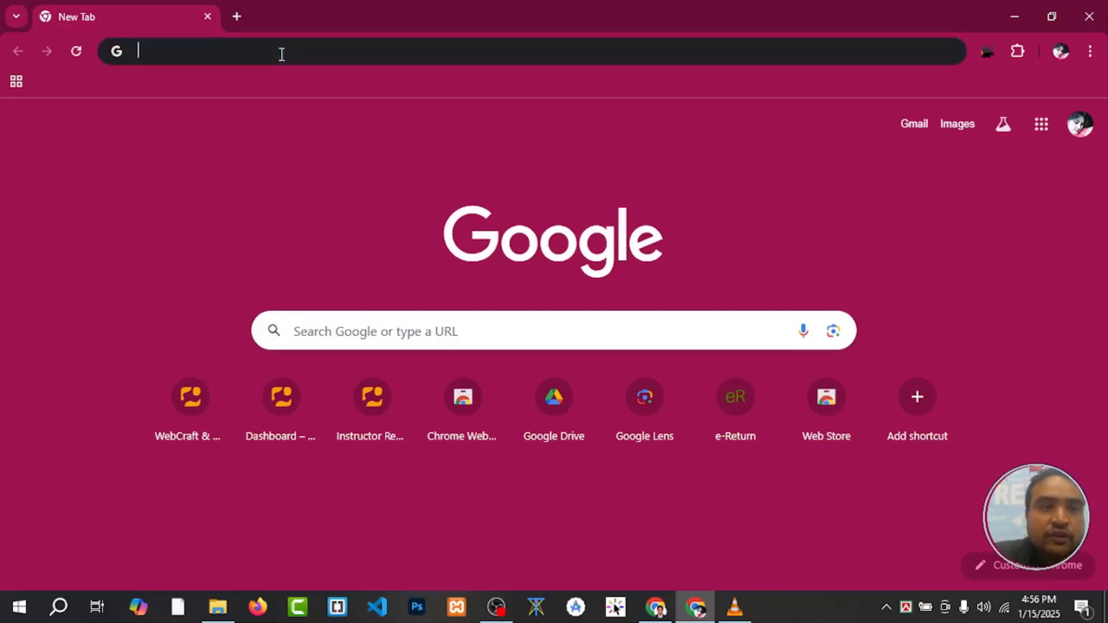
type("up")
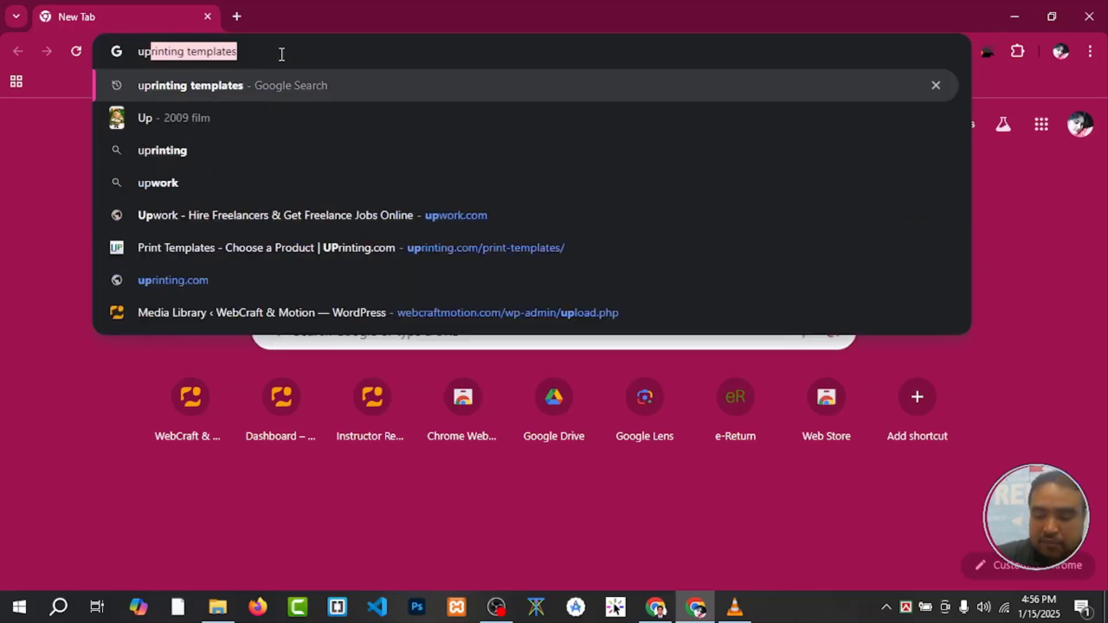
key("Right")
key("Return")
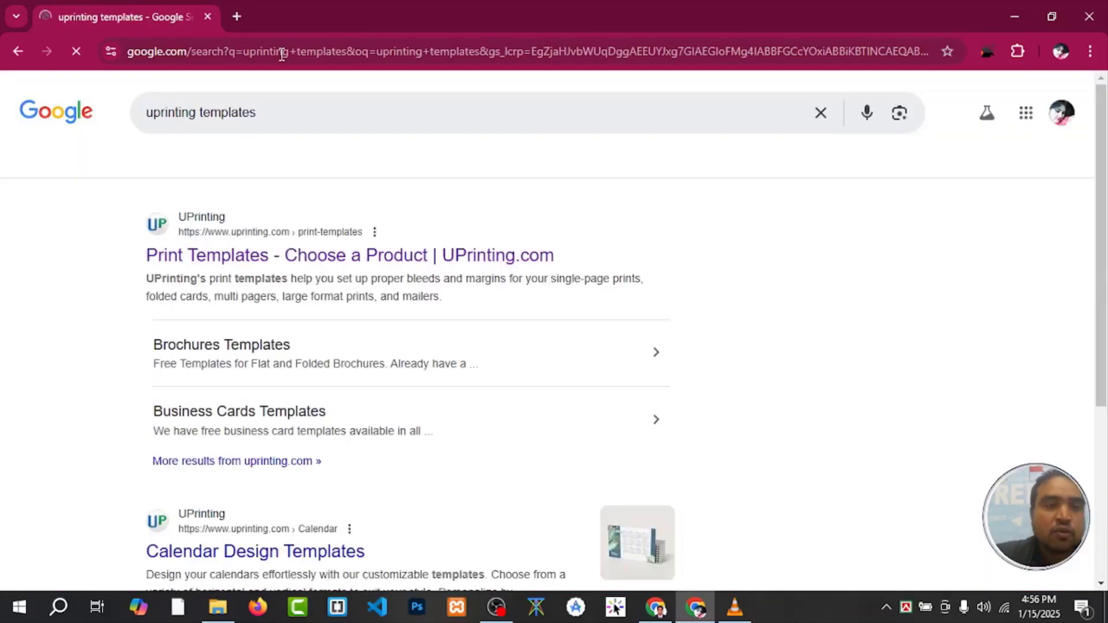
- Open the UPrinting.com Print Templates page from the search results and check whether it loads
left_click(174, 259)
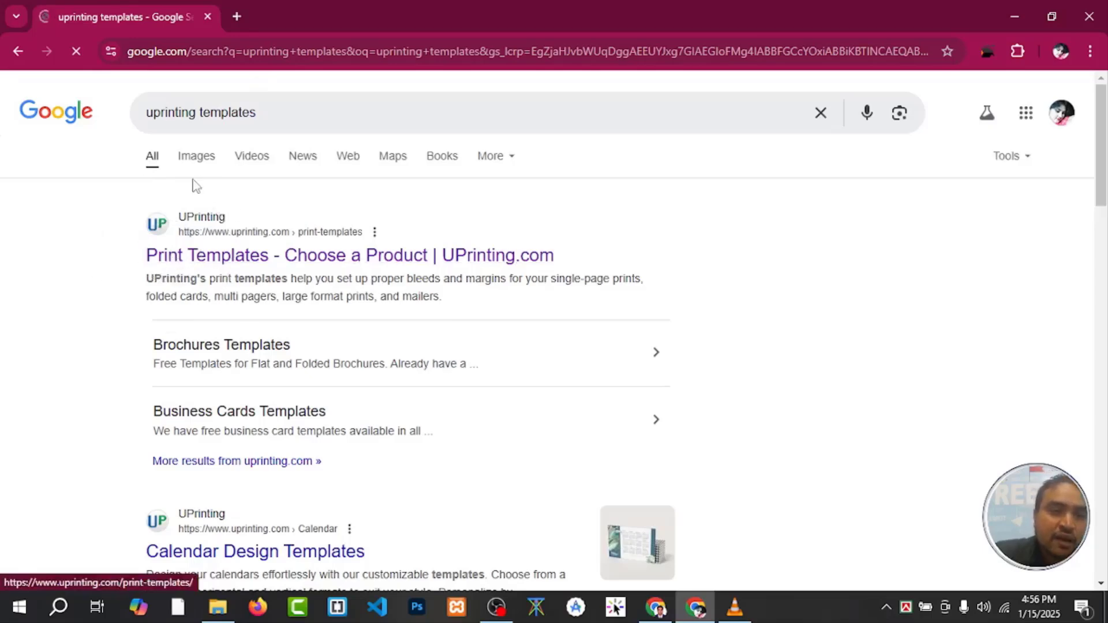
triple_click(281, 109)
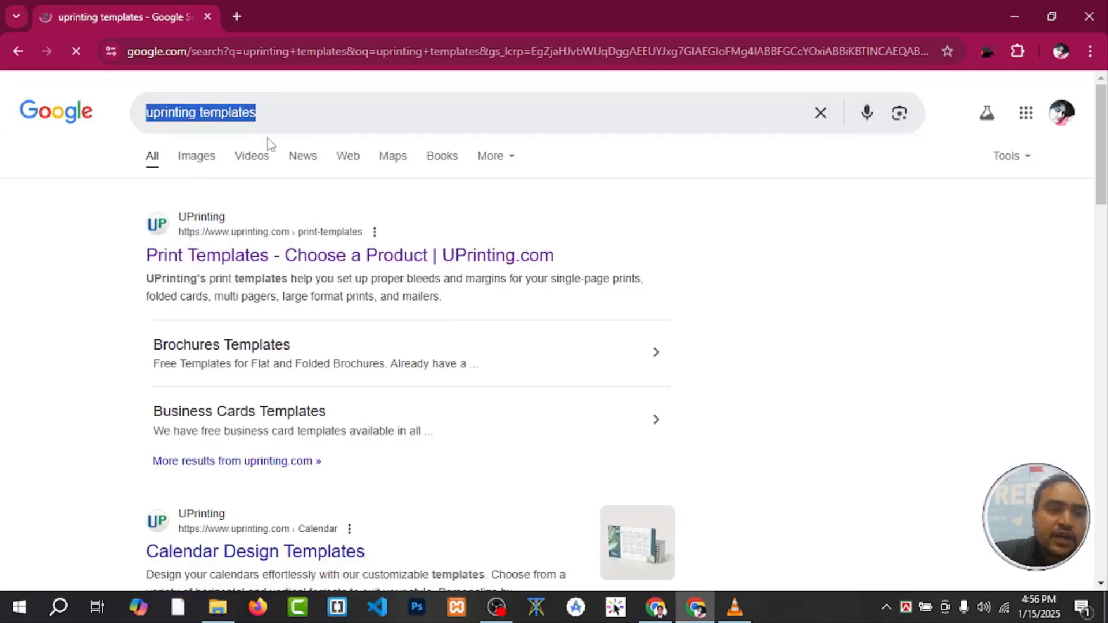
left_click(259, 120)
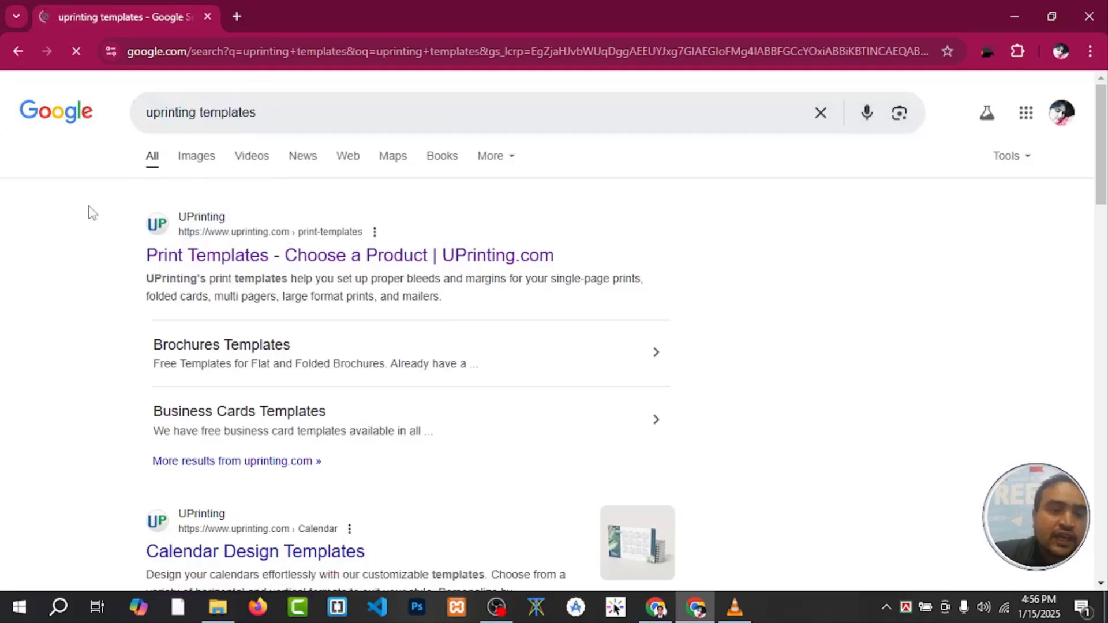
left_click(200, 226)
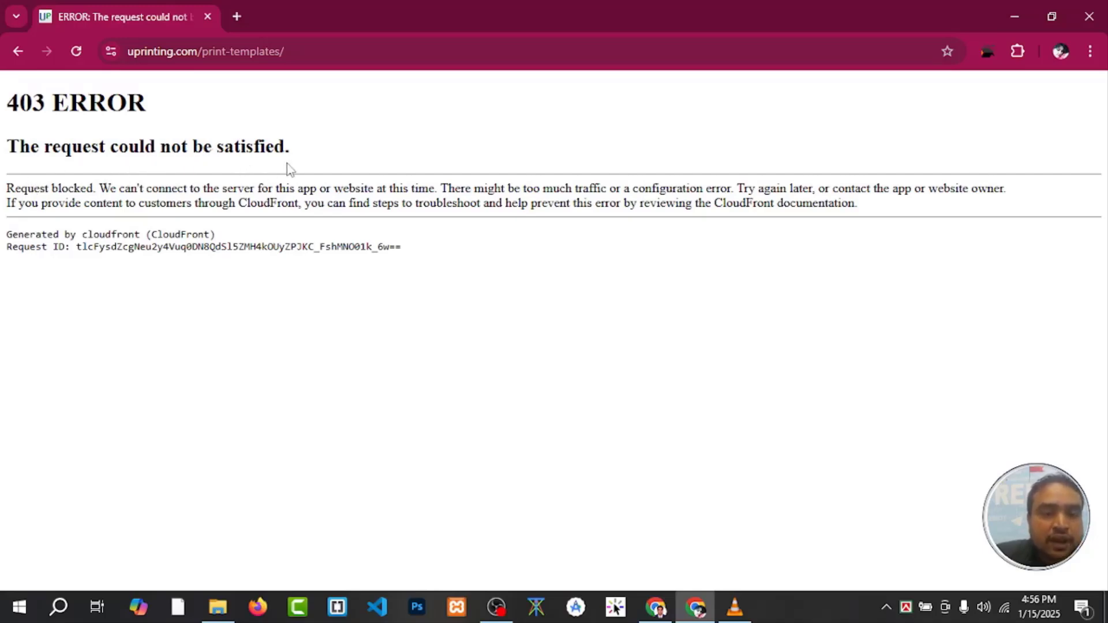
left_click_drag(303, 158, 2, 107)
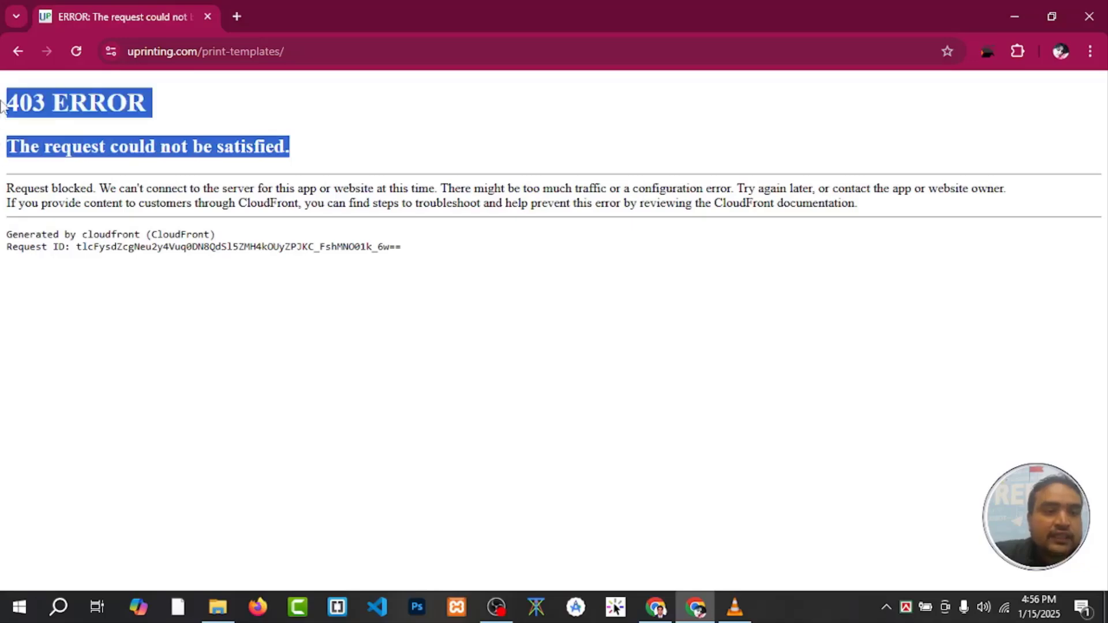
left_click(167, 117)
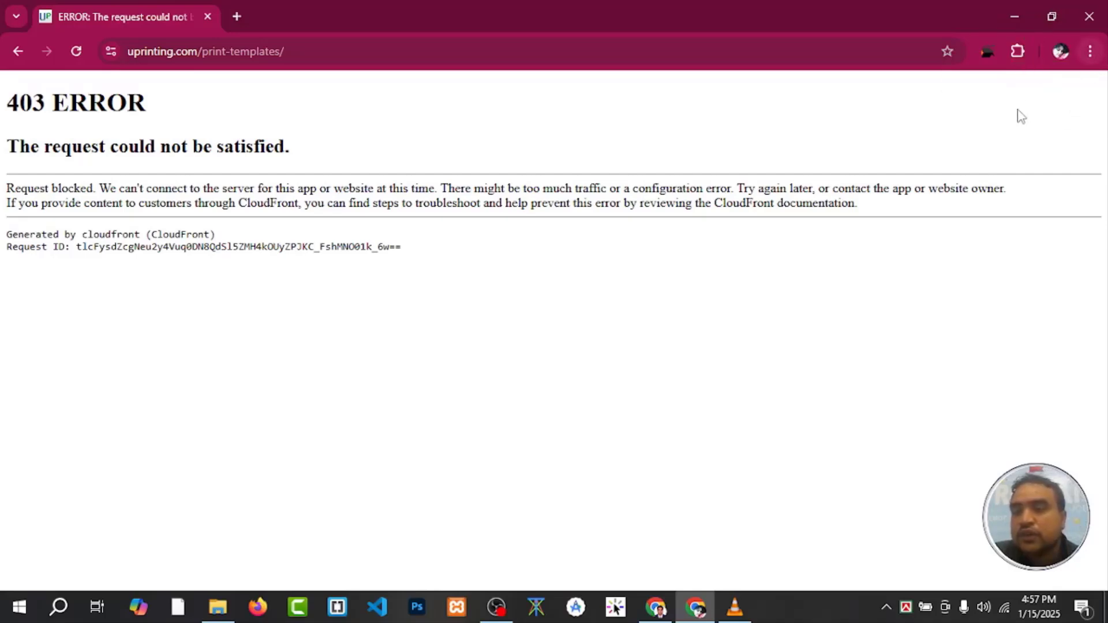
- Open Chrome's extension management page
left_click(1091, 53)
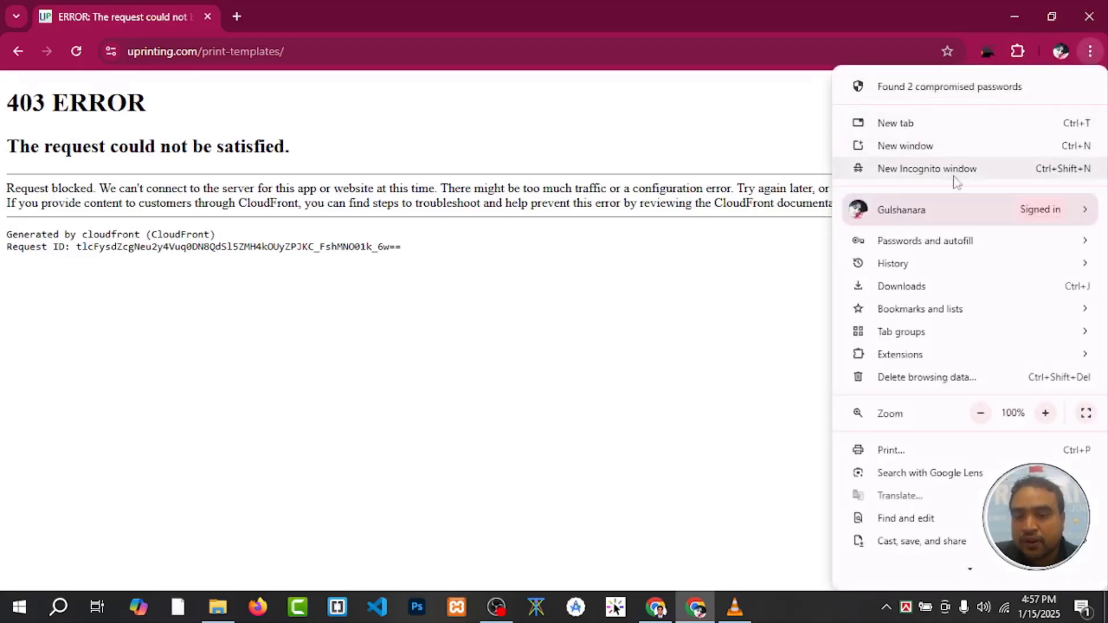
left_click(899, 356)
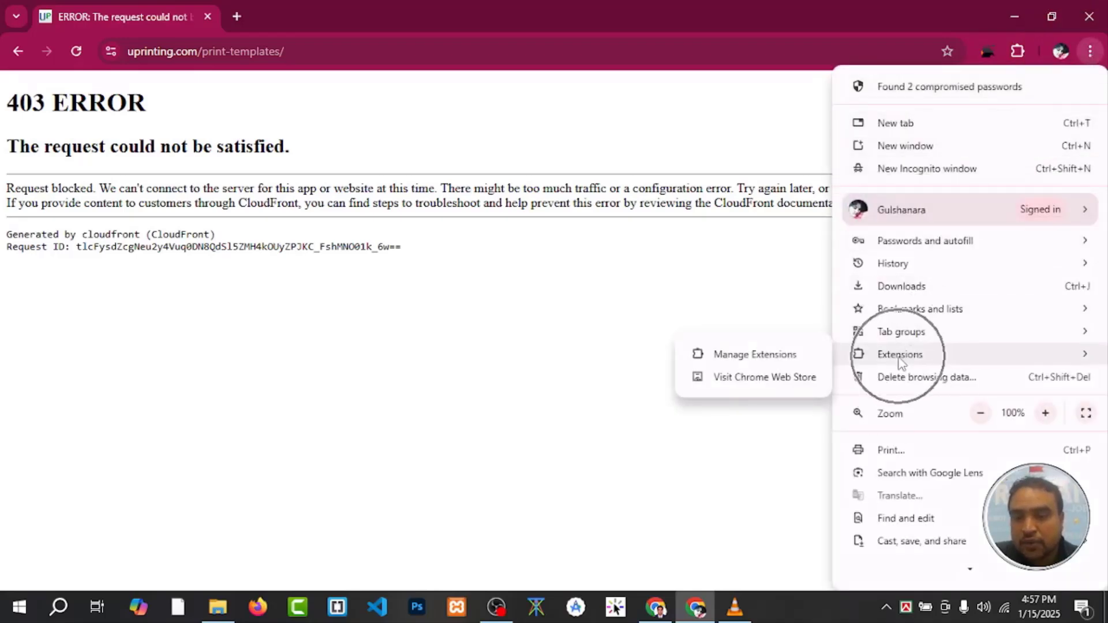
left_click(899, 358)
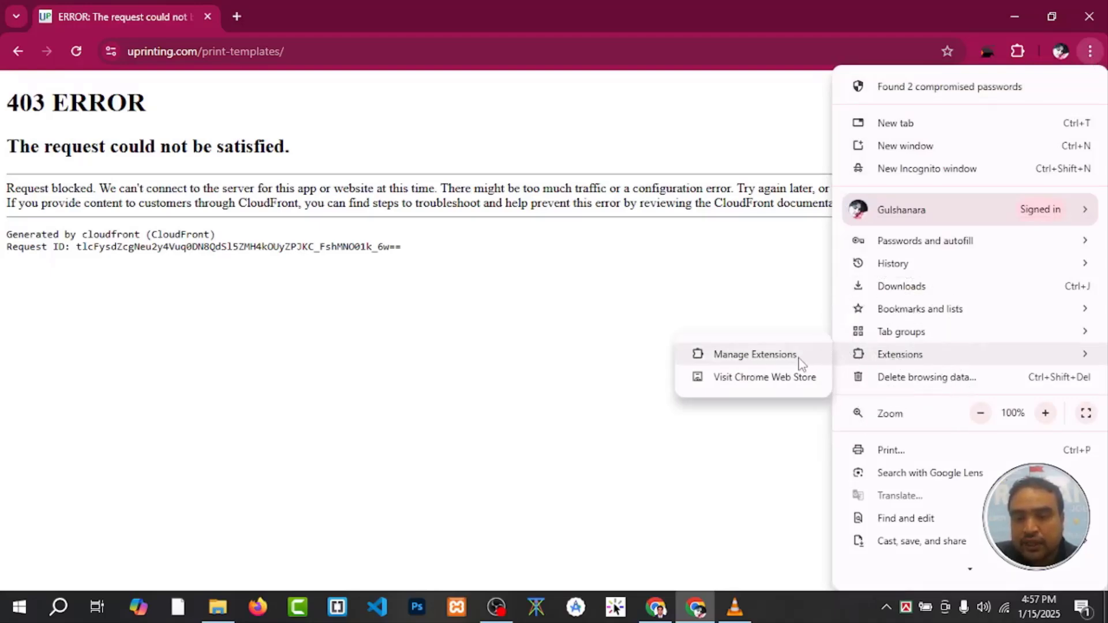
left_click(761, 361)
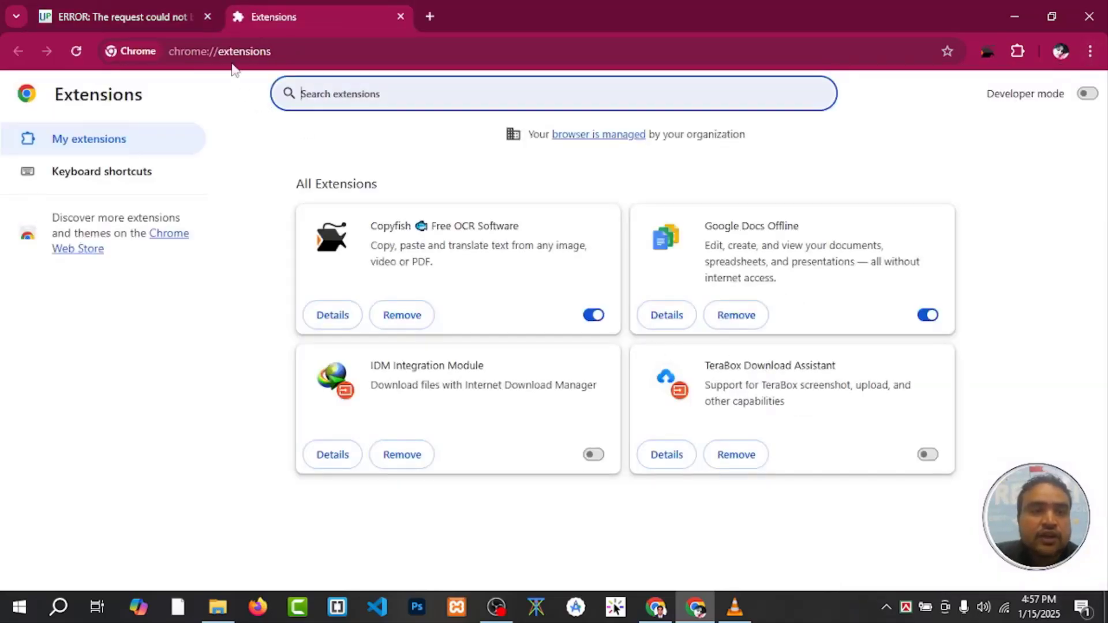
left_click(297, 30)
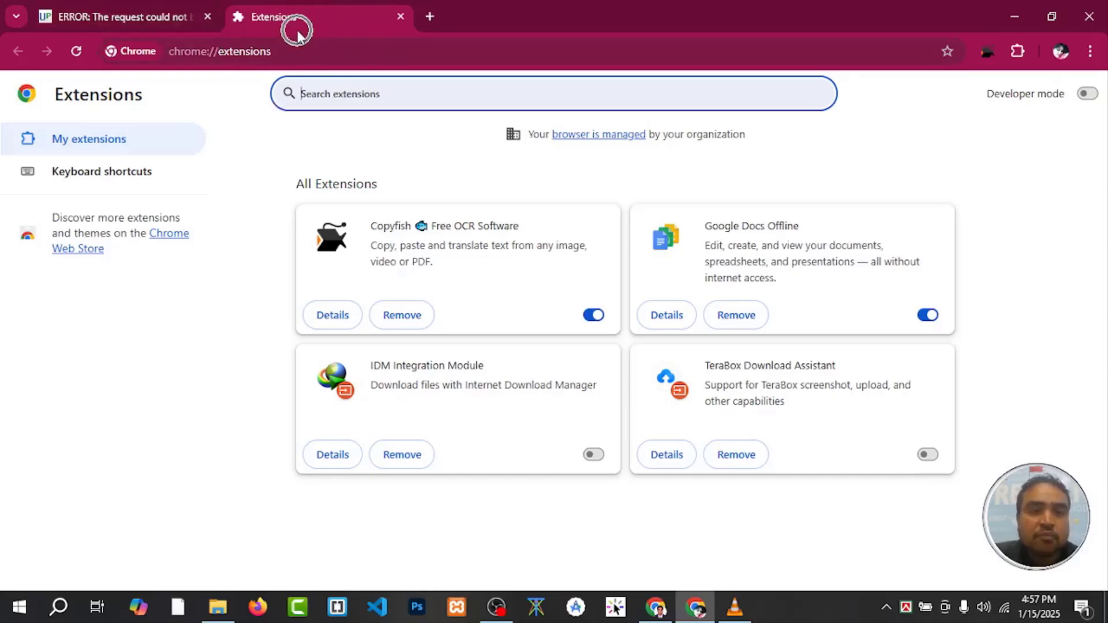
left_click(297, 30)
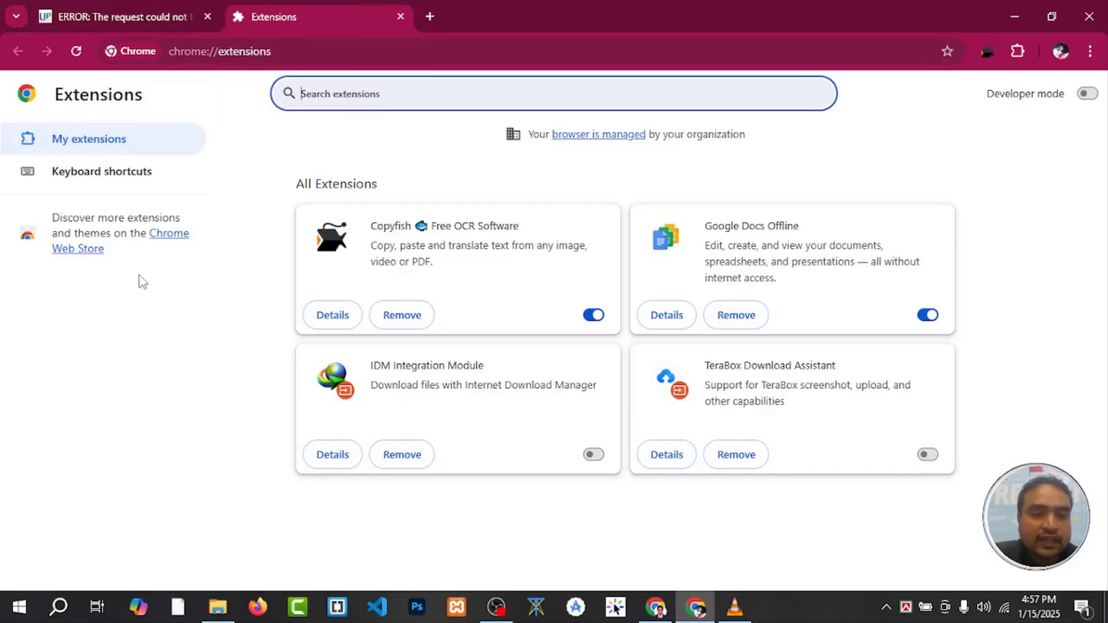
- Go from the extensions page to the Chrome Web Store's extensions catalogue
left_click(167, 239)
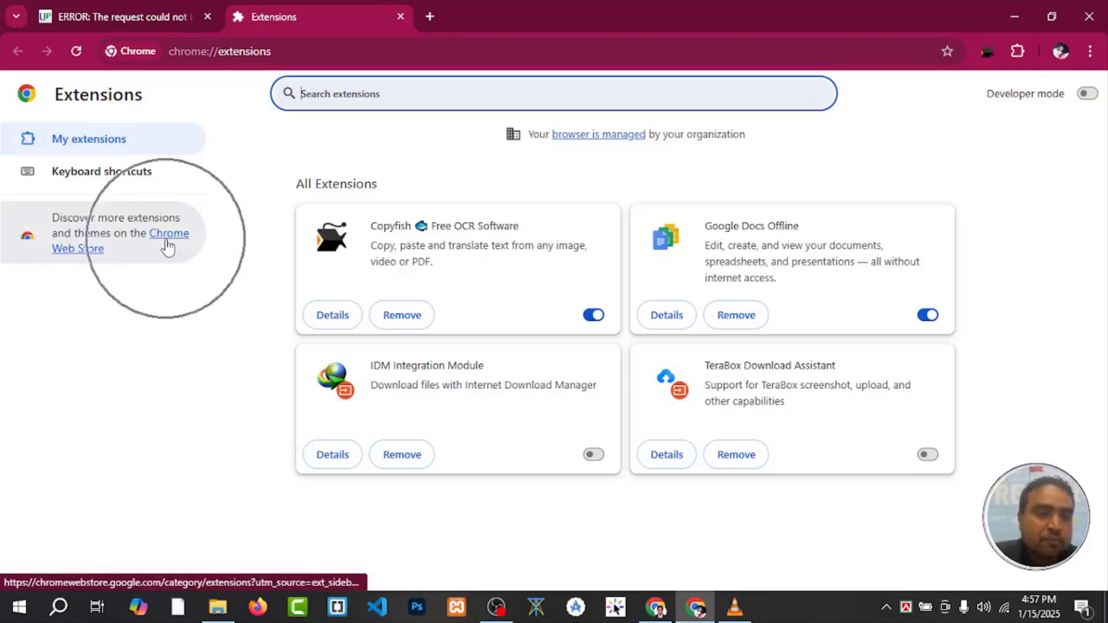
left_click(168, 247)
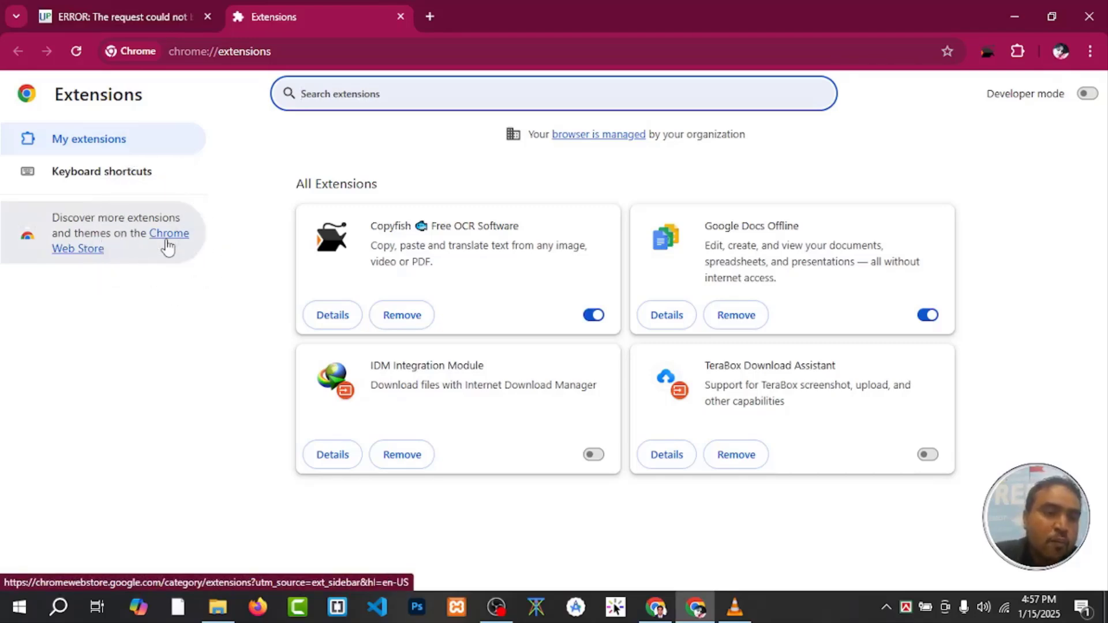
left_click(84, 254)
left_click(82, 255)
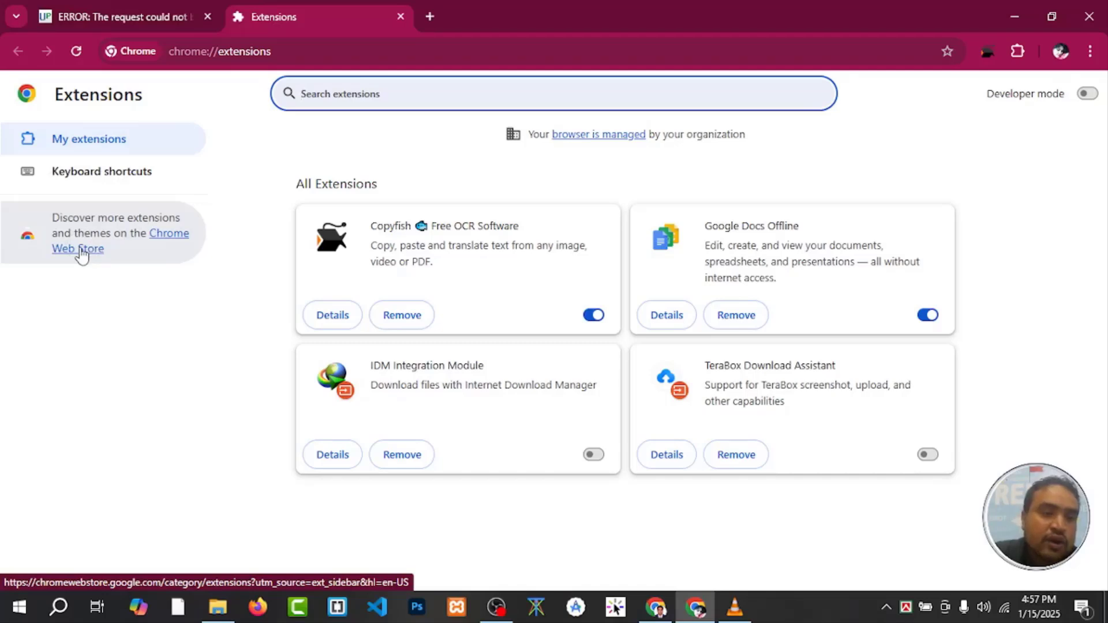
left_click(82, 256)
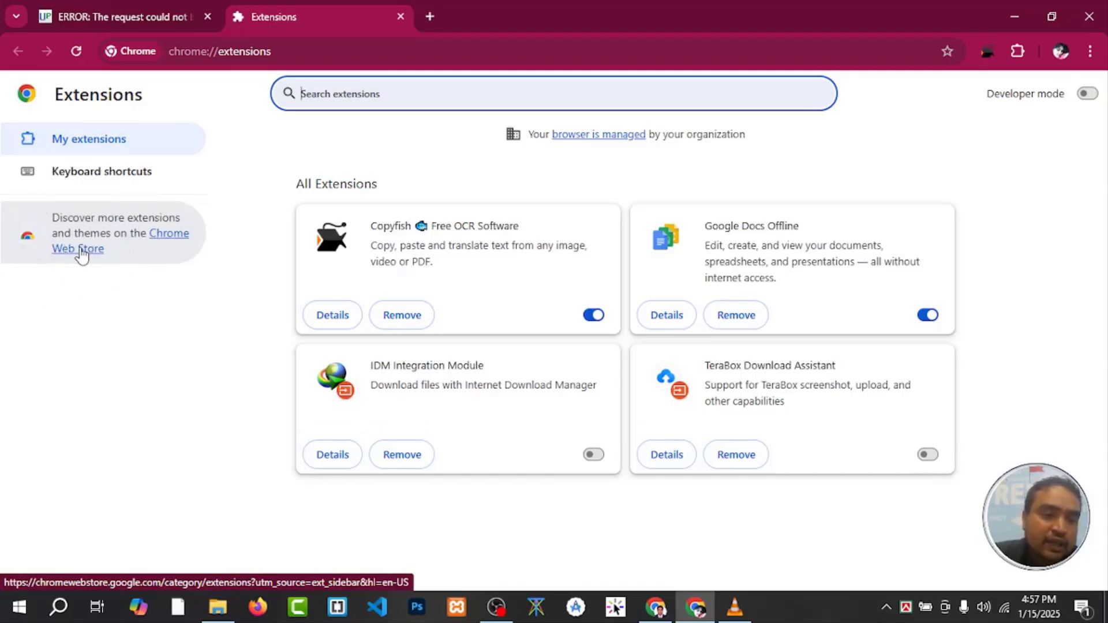
left_click(82, 255)
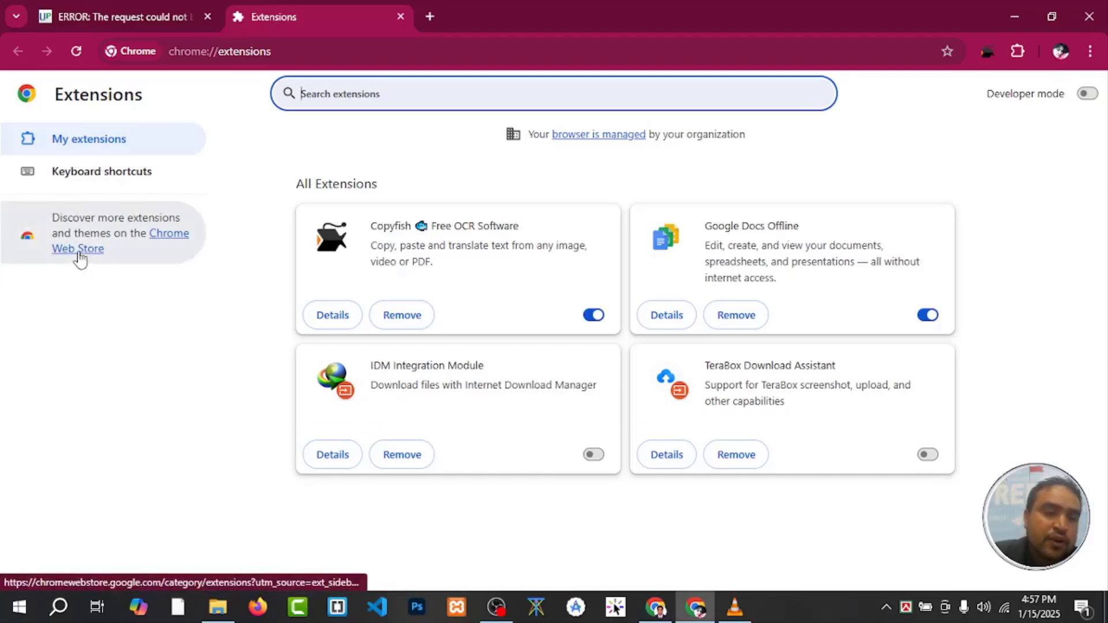
left_click(80, 255)
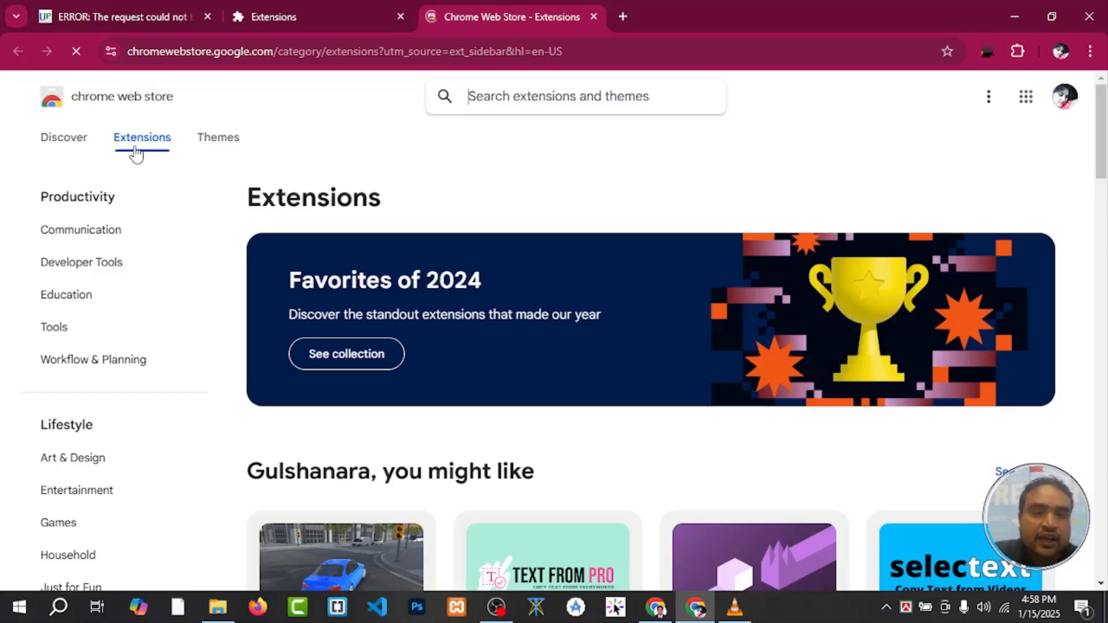
- Search the store for "brow" and open the listing of the Browsec VPN - Free VPN for Chrome extension
left_click(515, 94)
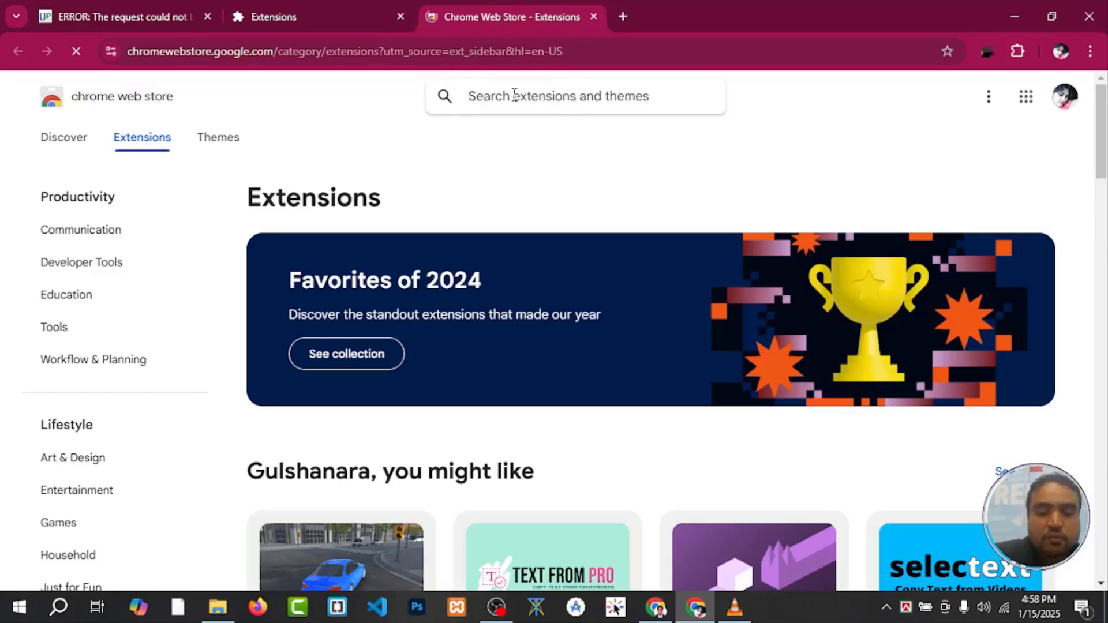
type("brow")
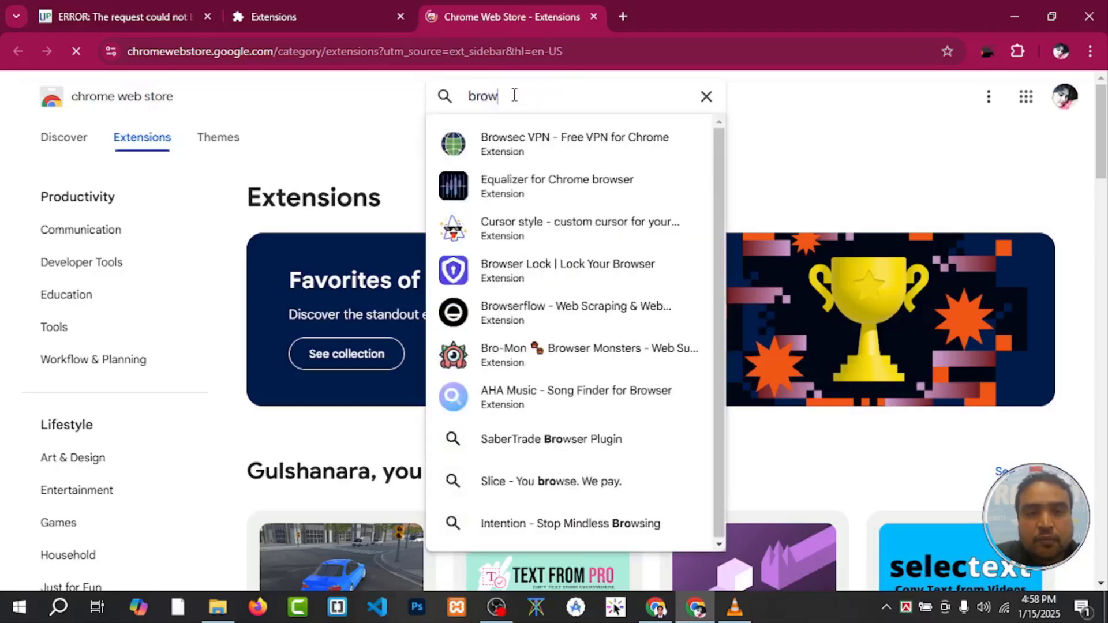
type("sec")
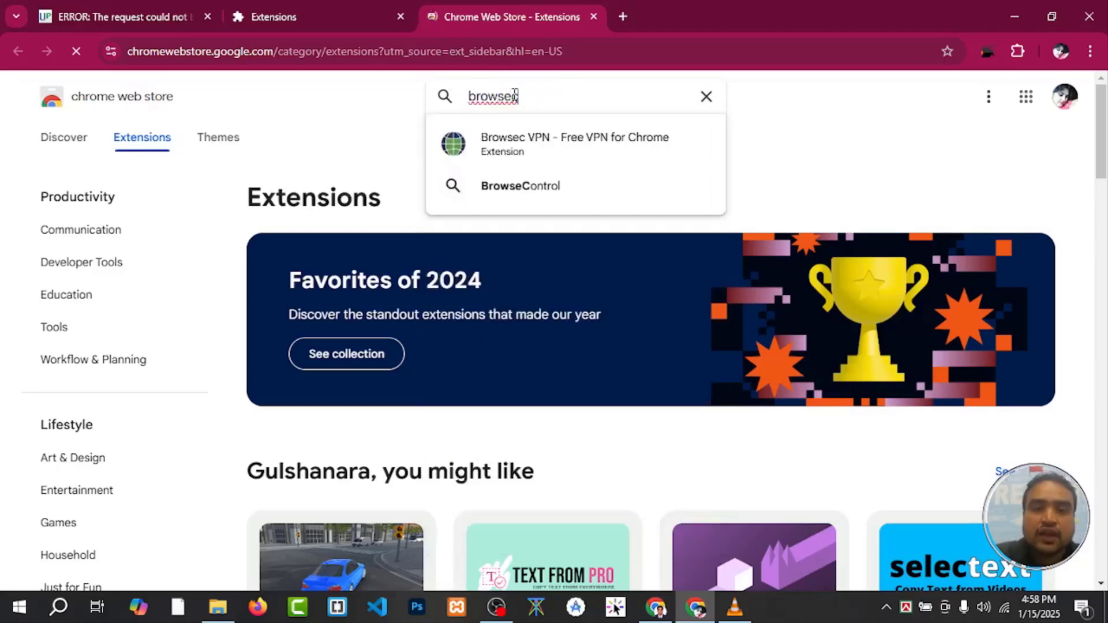
left_click_drag(519, 96, 499, 95)
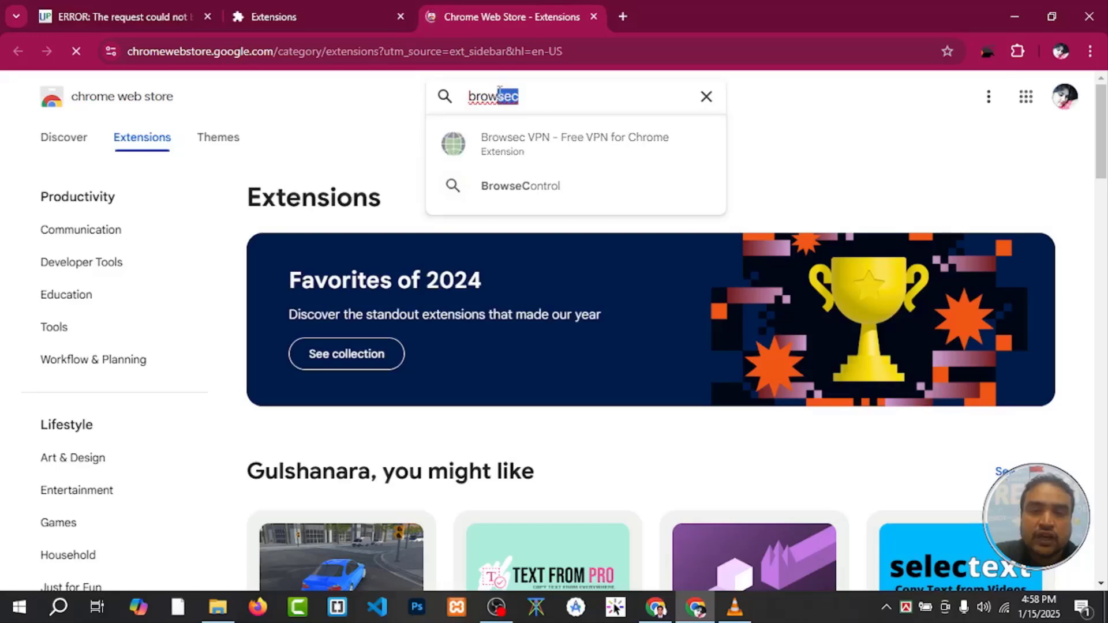
key("BackSpace")
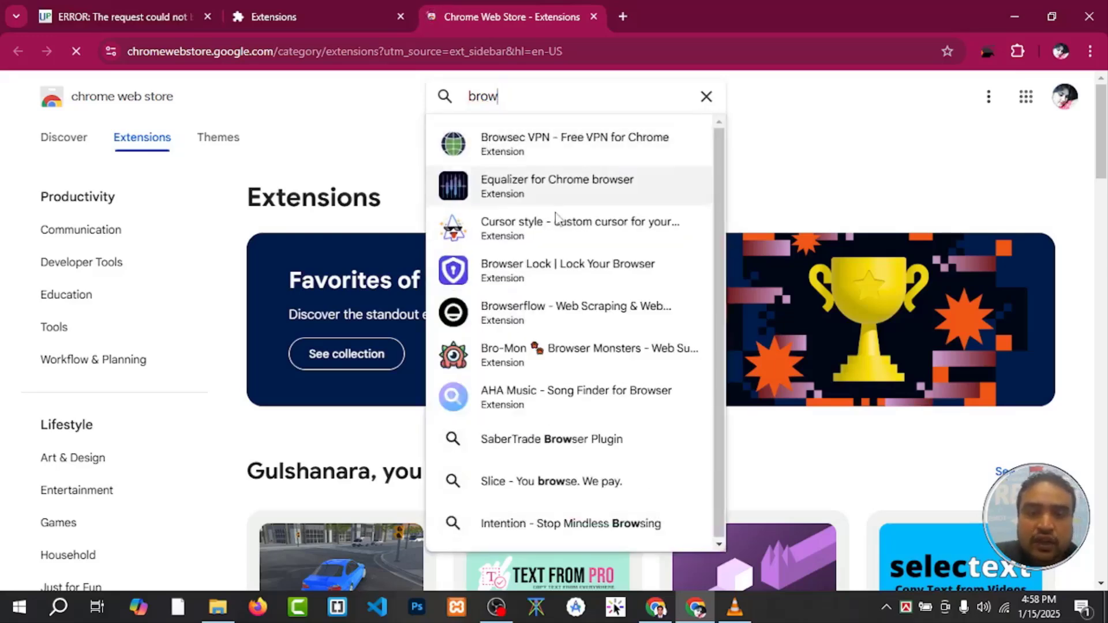
left_click(509, 144)
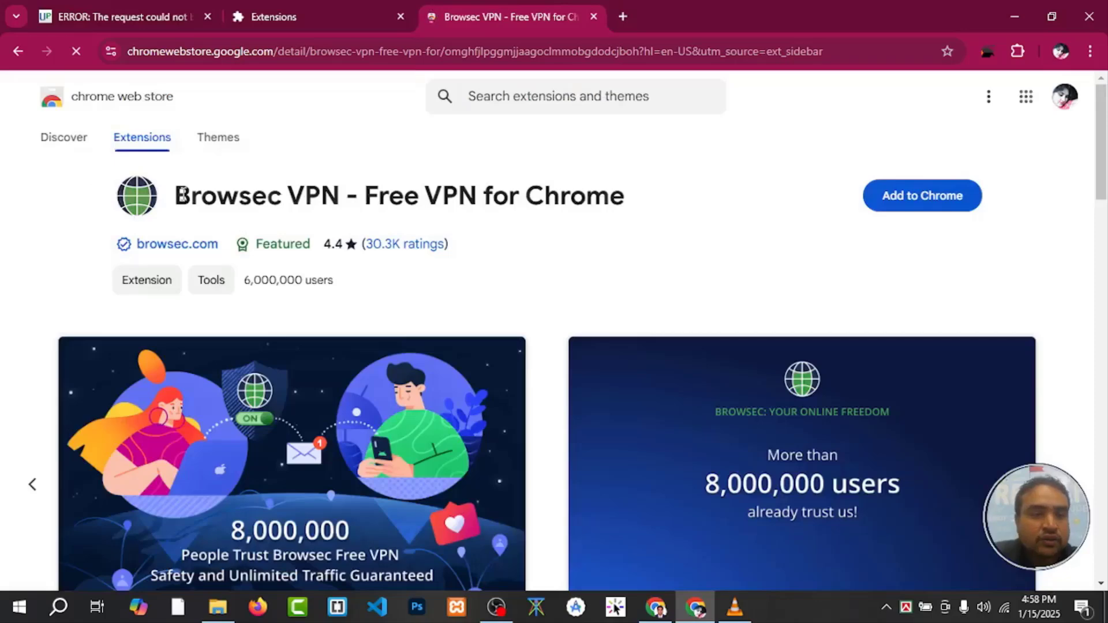
left_click(182, 194)
left_click(374, 200)
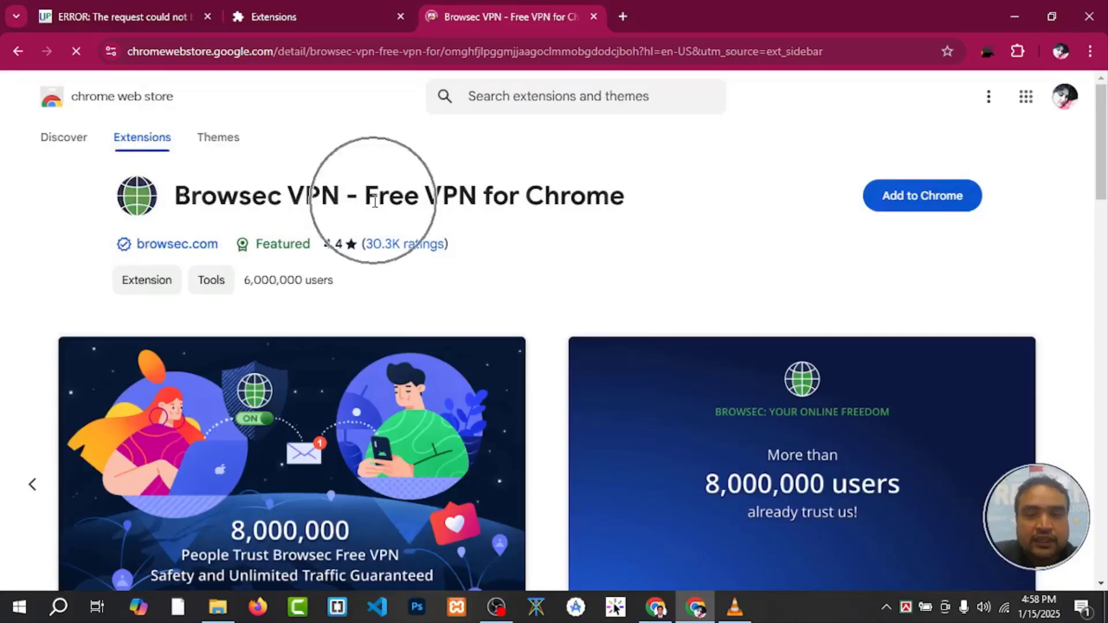
left_click(375, 200)
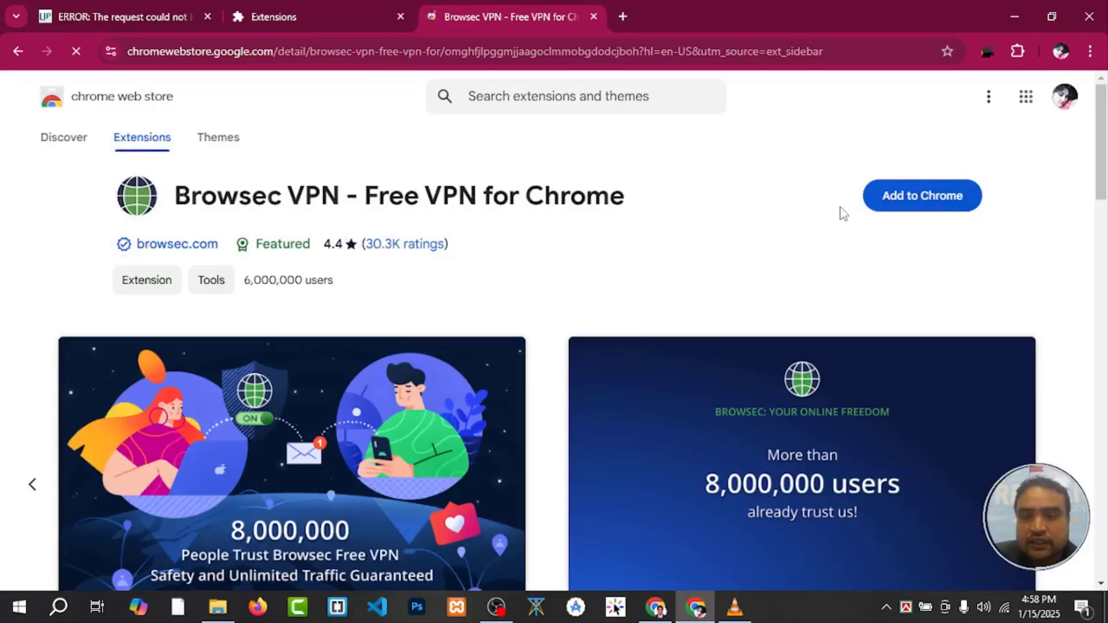
- Add the Browsec VPN - Free VPN for Chrome extension to the browser and dismiss the installation notice
left_click(921, 197)
left_click(921, 197)
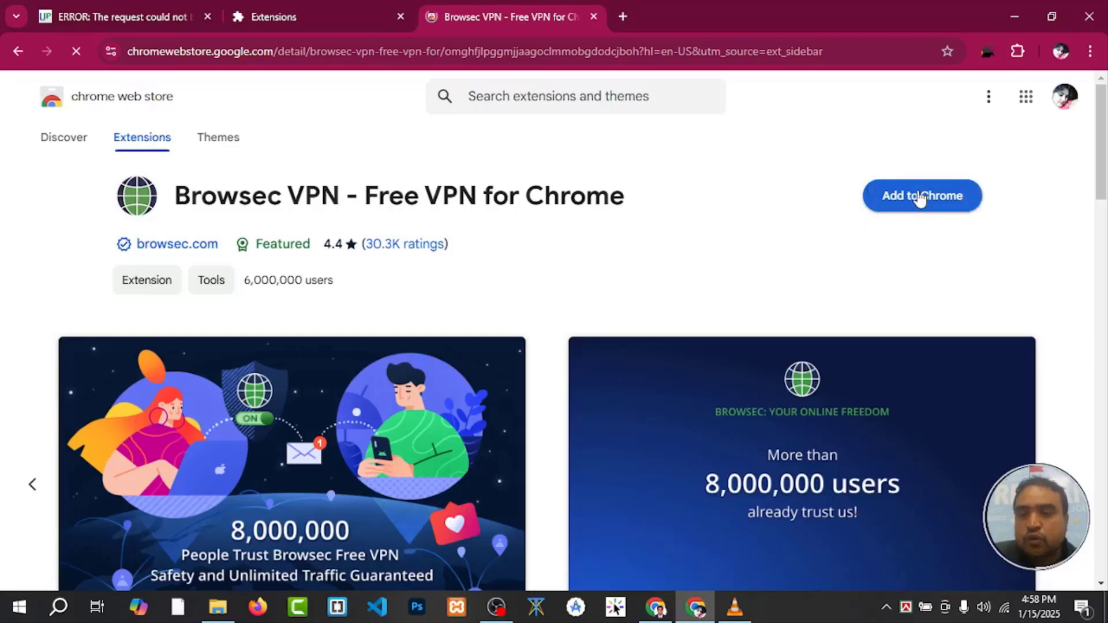
left_click(920, 197)
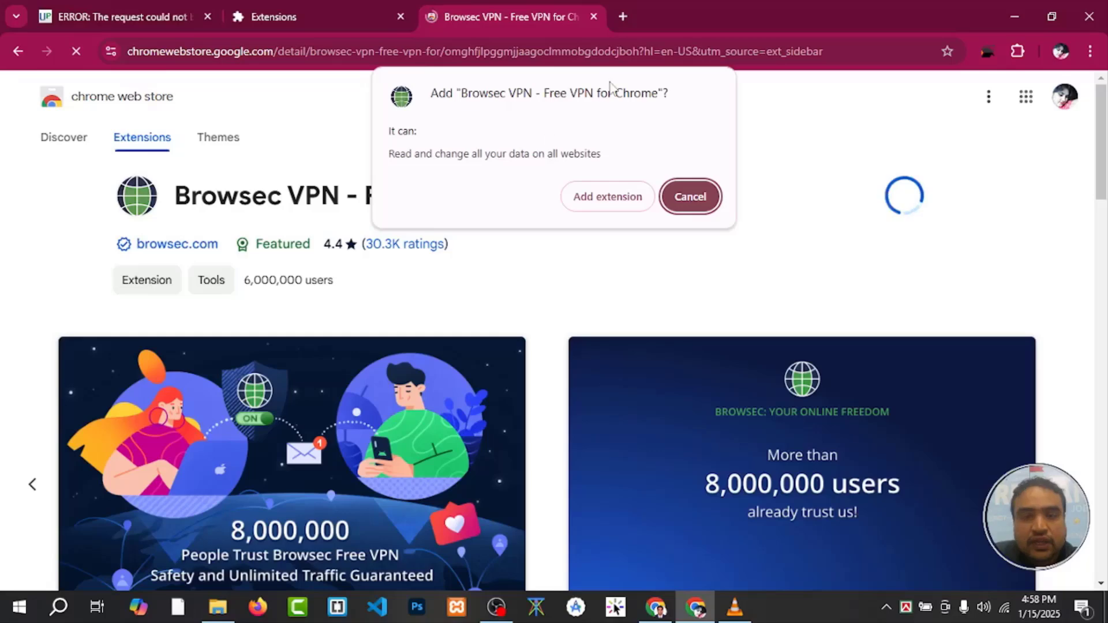
left_click(604, 198)
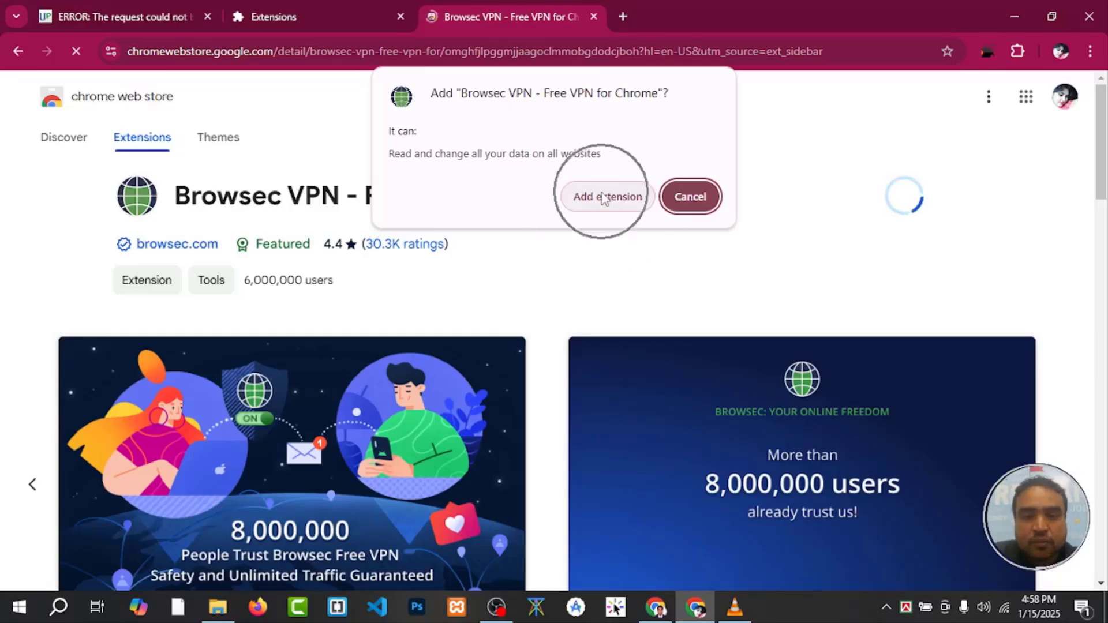
left_click(598, 202)
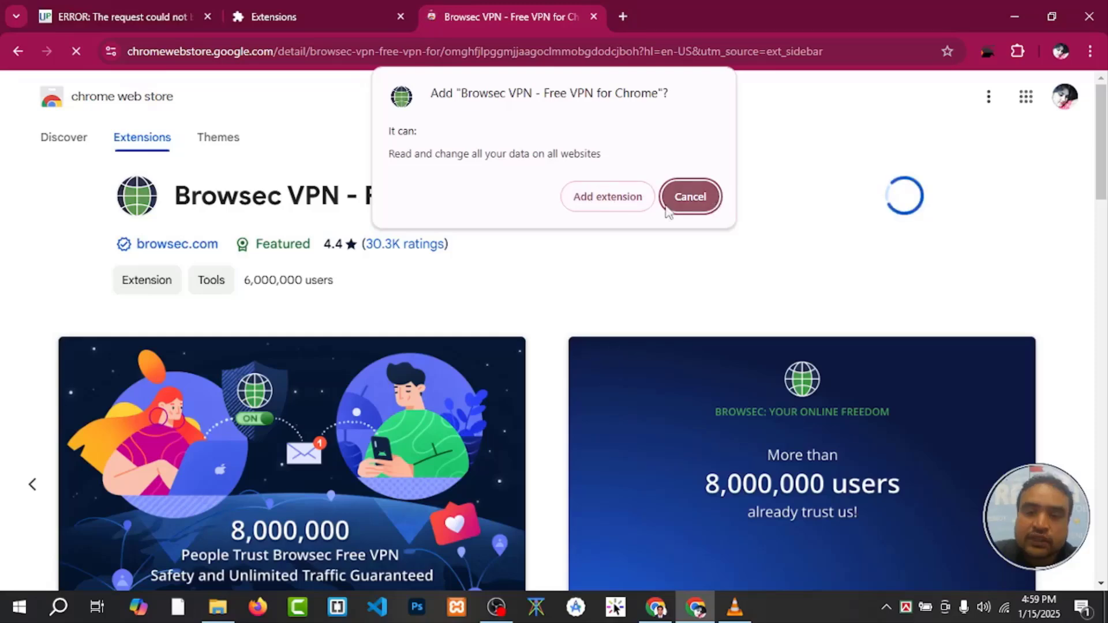
left_click(604, 202)
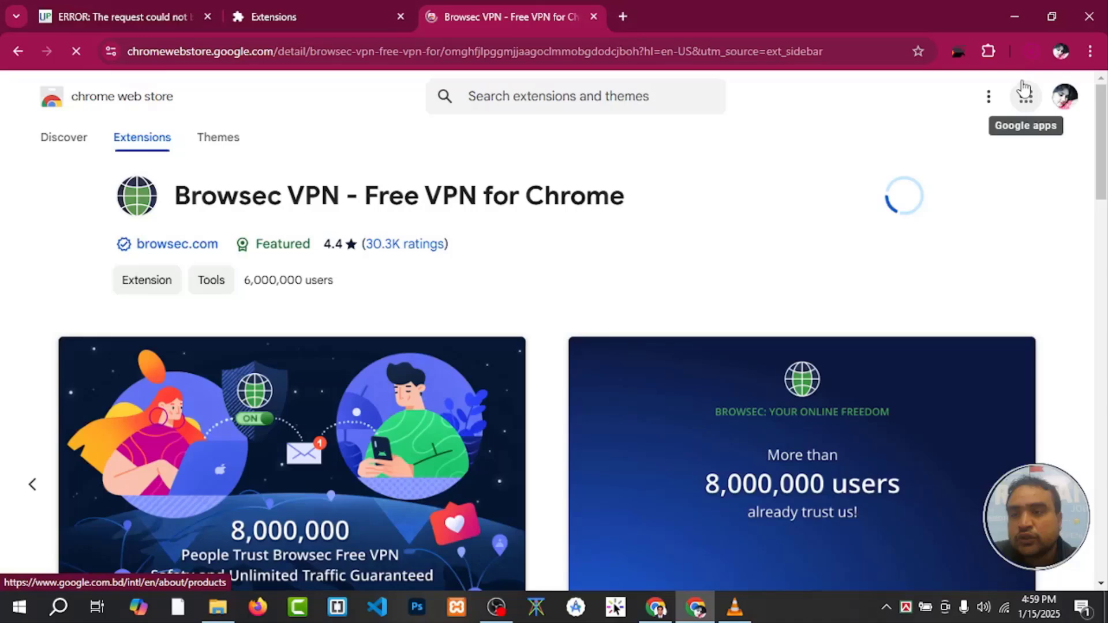
left_click(434, 16)
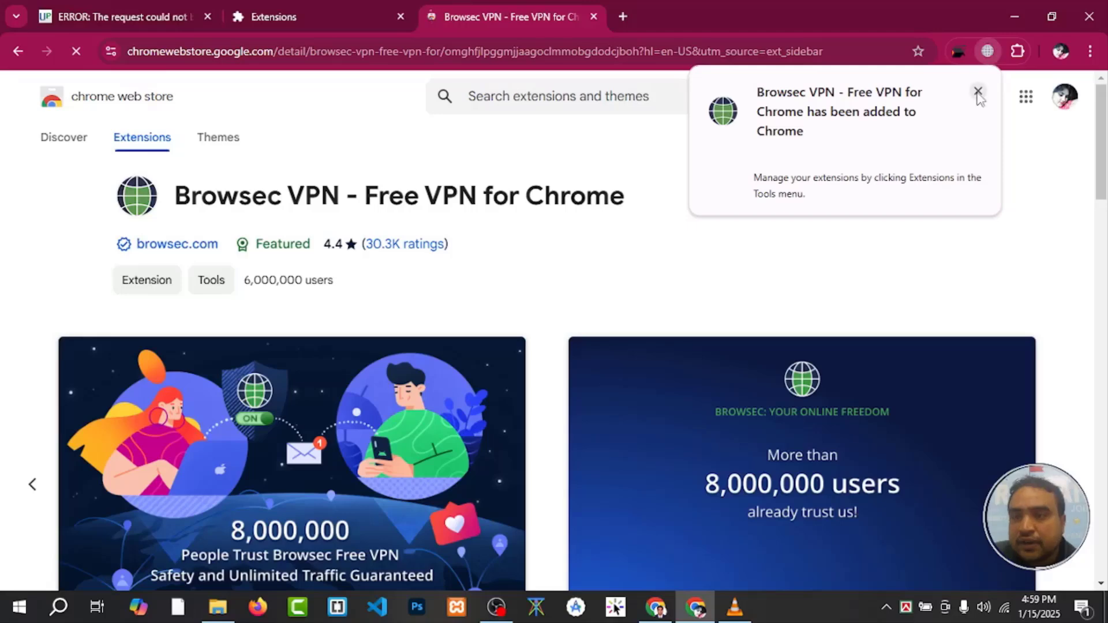
left_click(978, 92)
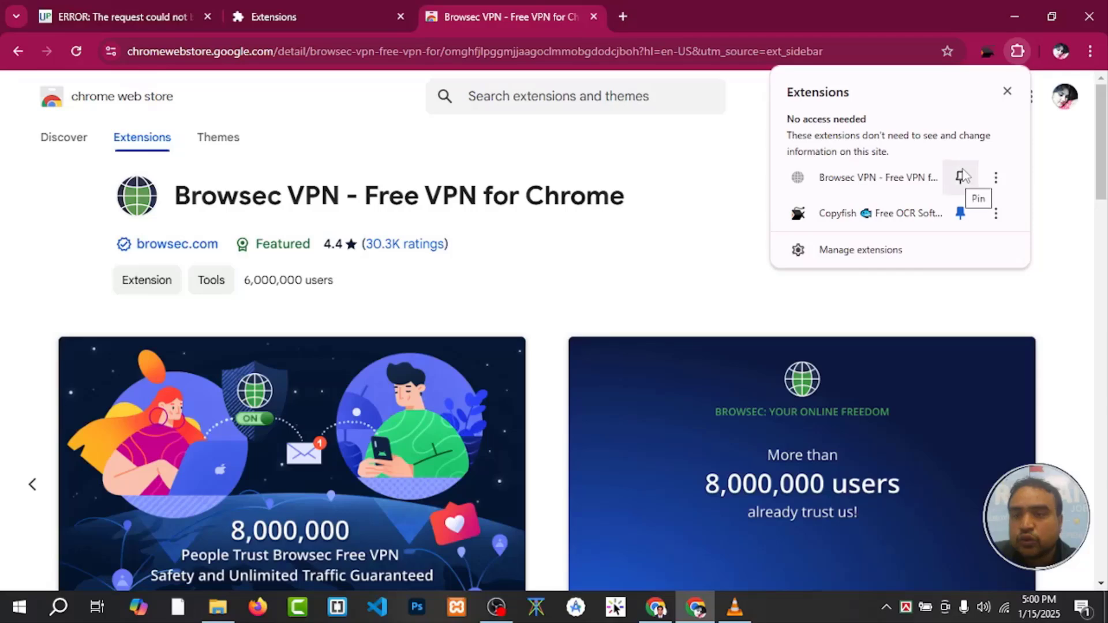
- Pin the Browsec VPN extension to the browser toolbar
left_click(1011, 43)
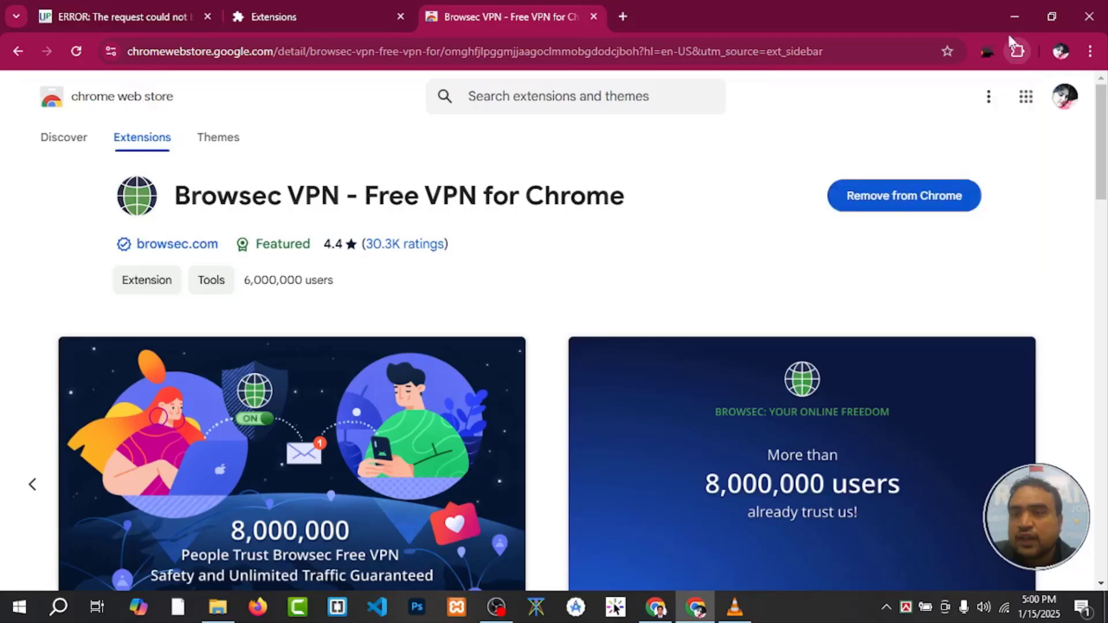
left_click(1013, 46)
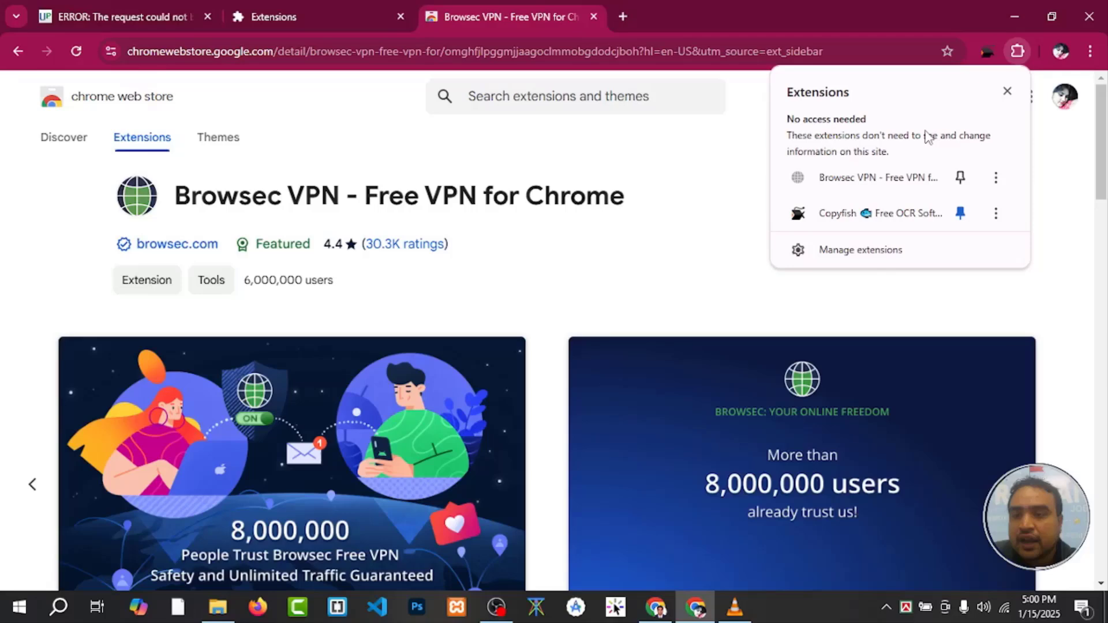
left_click(960, 177)
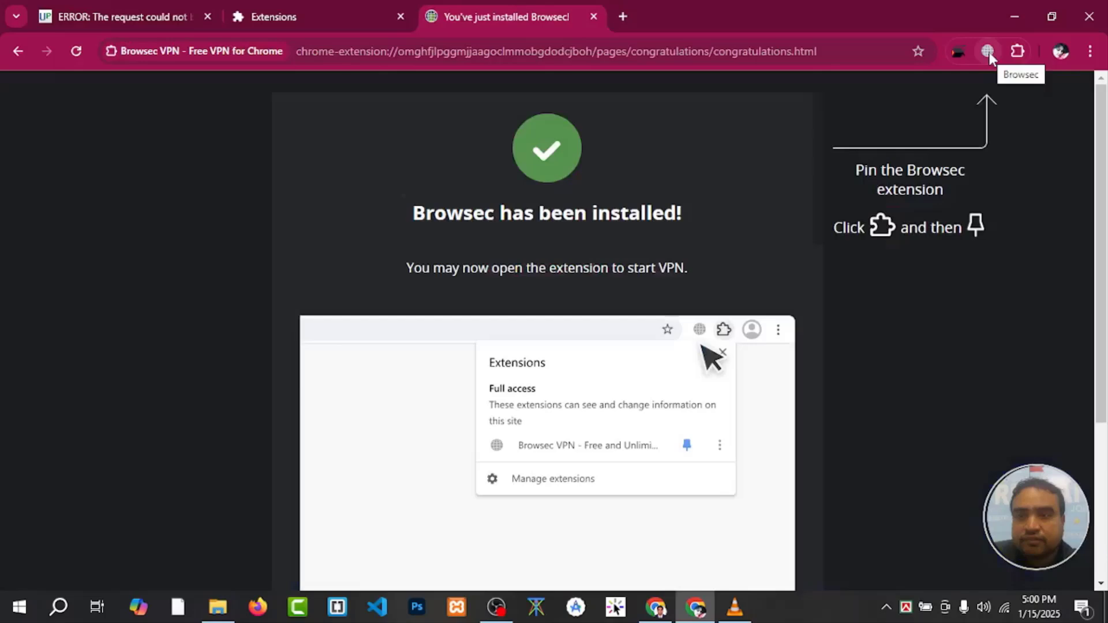
- Accept Browsec's Terms of Service and Privacy Policy, and switch the VPN off and on again with the Netherlands location
left_click(988, 51)
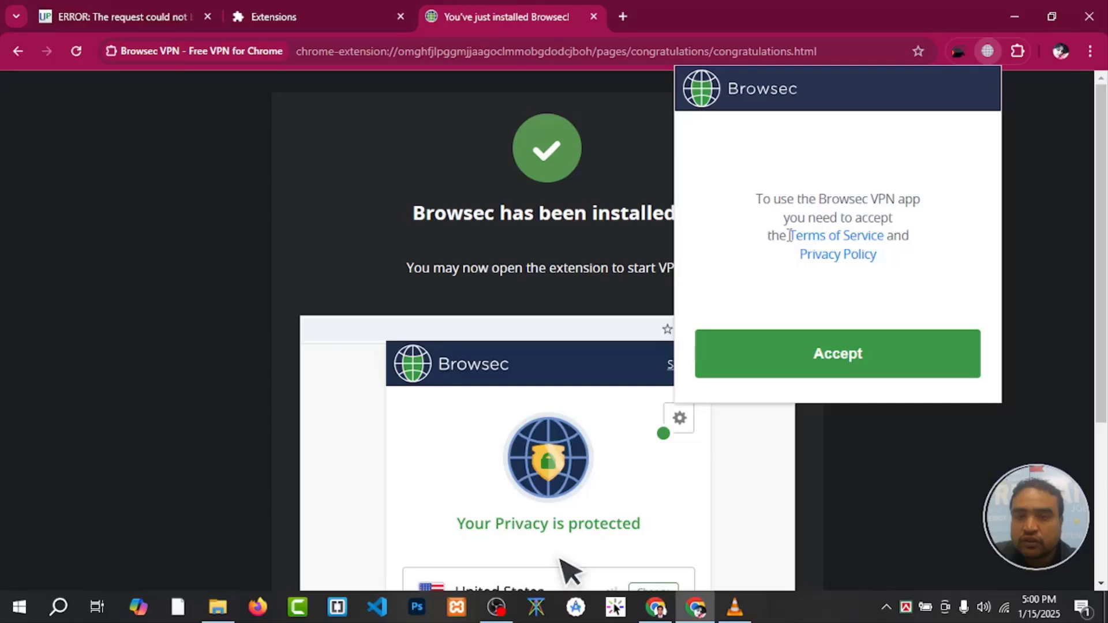
left_click(862, 346)
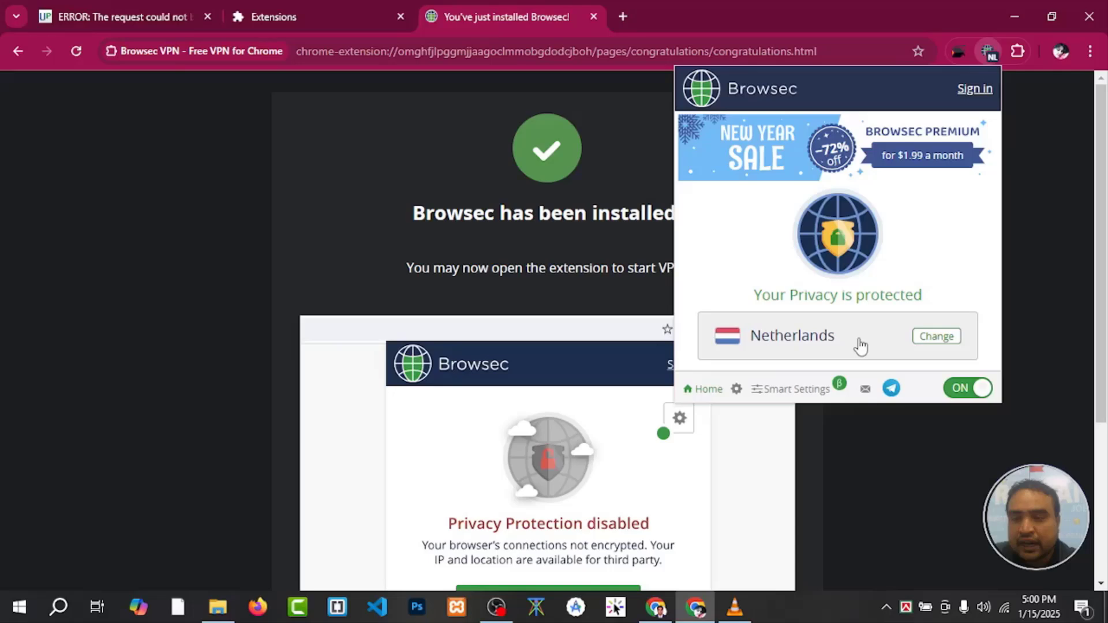
left_click(968, 389)
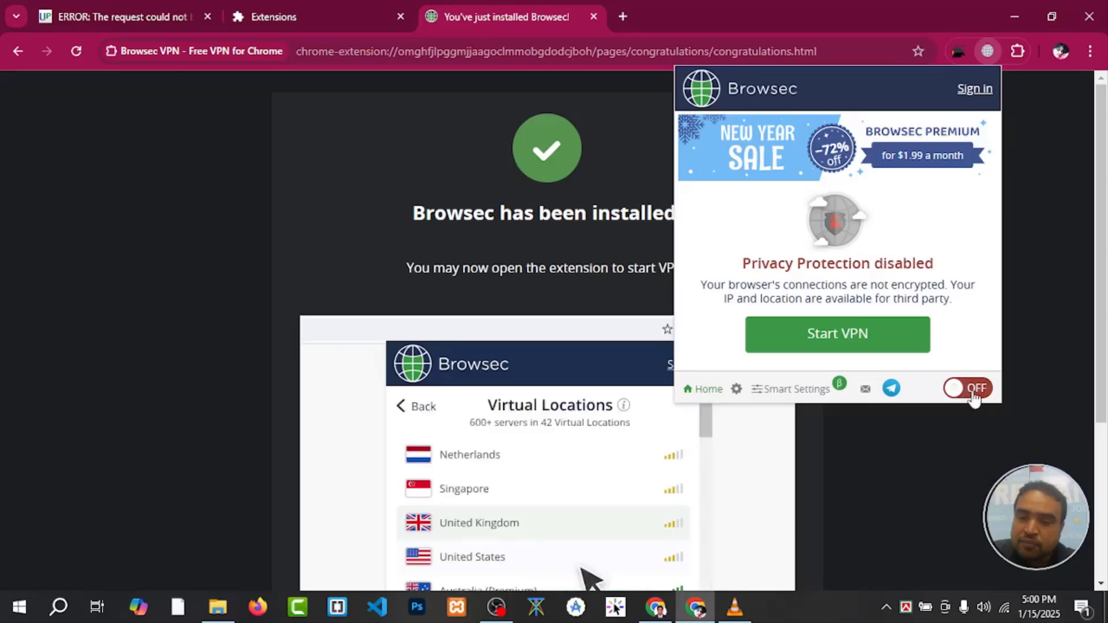
left_click(972, 394)
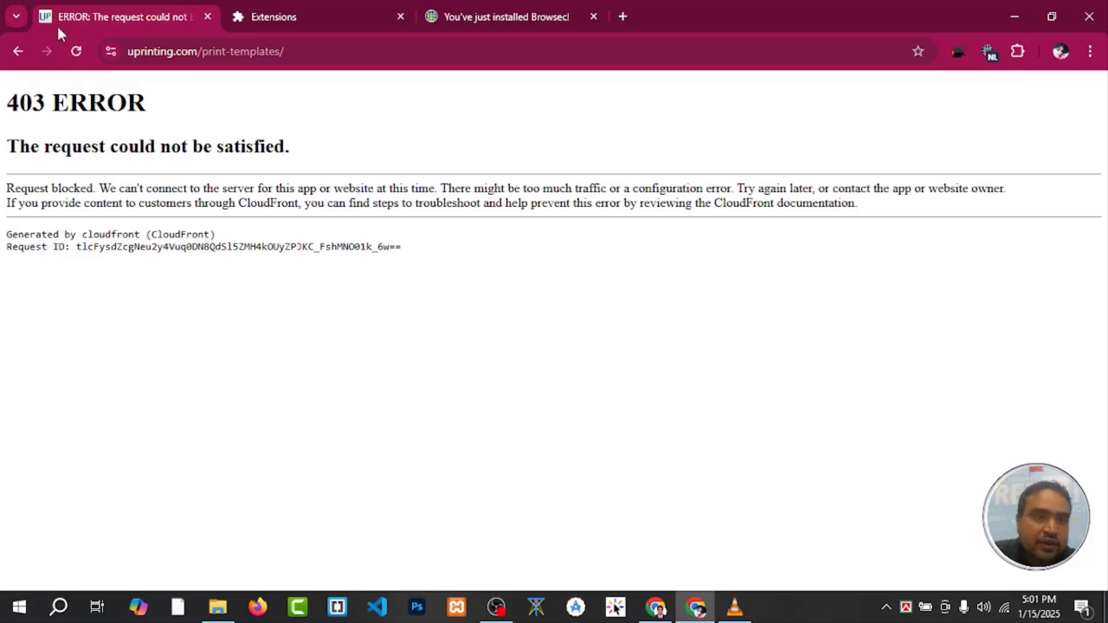
- Reload UPrinting's Print Templates page through the VPN and go to the Die-Cut Business Cards product page
left_click(78, 50)
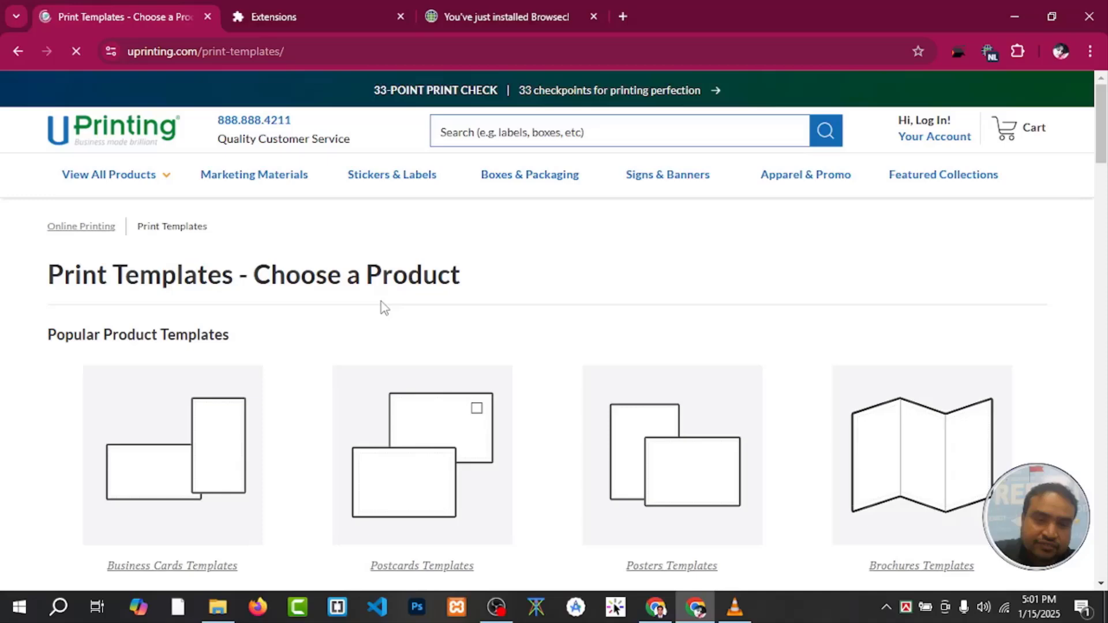
mouse_move(254, 175)
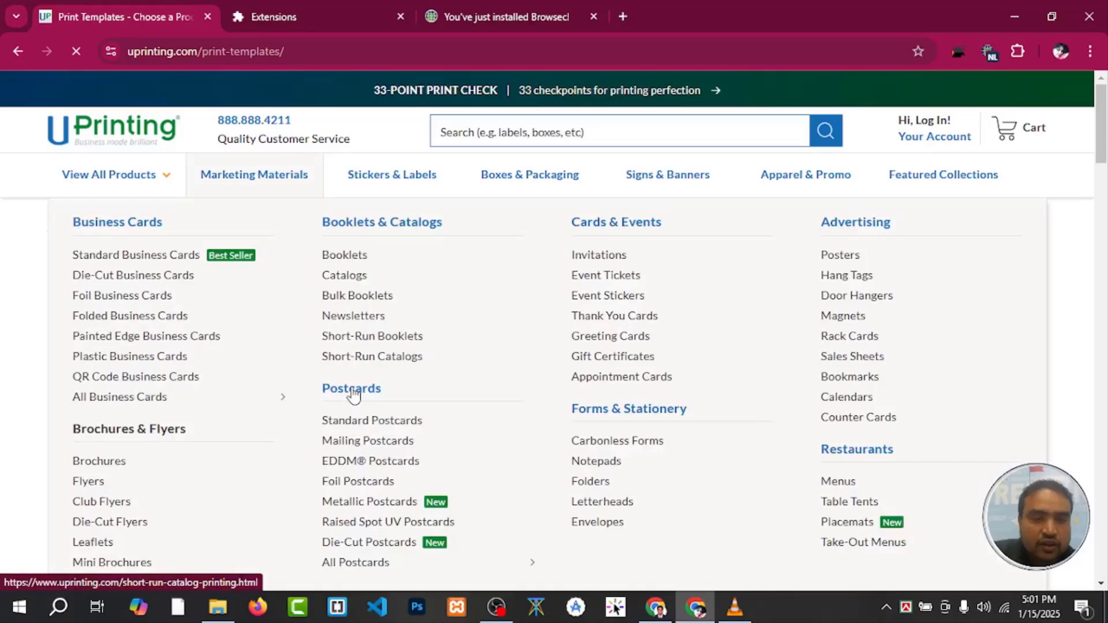
scroll(199, 350, "down", 1)
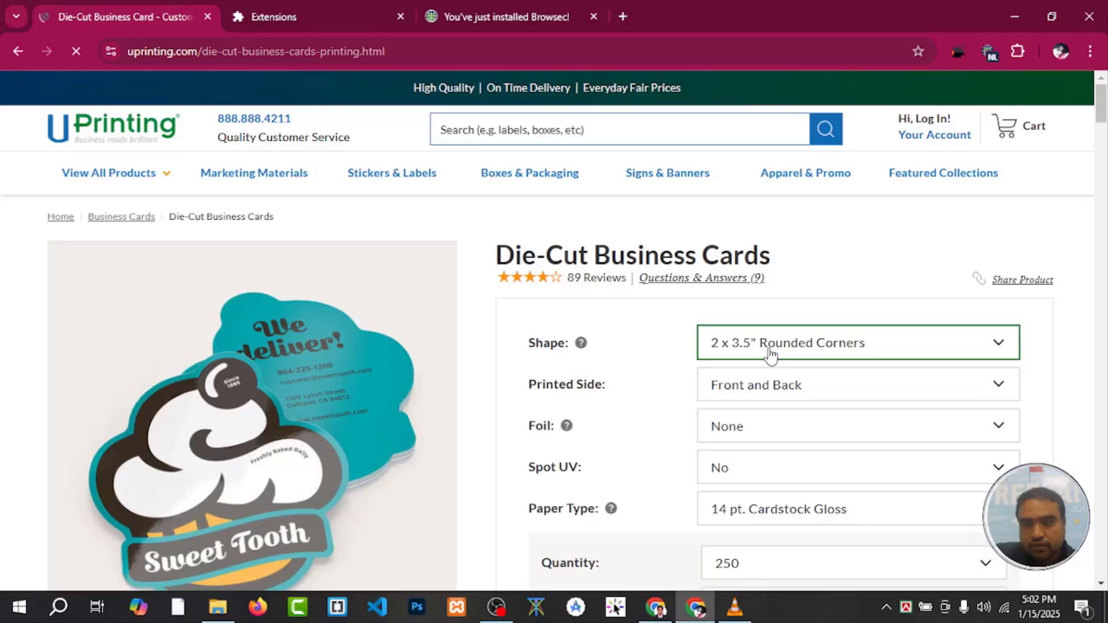
- Open the Adobe Acrobat template for 3.5" x 2" Die-Cut Business Cards - Rounded Single Corner from the product's templates
scroll(770, 355, "down", 8)
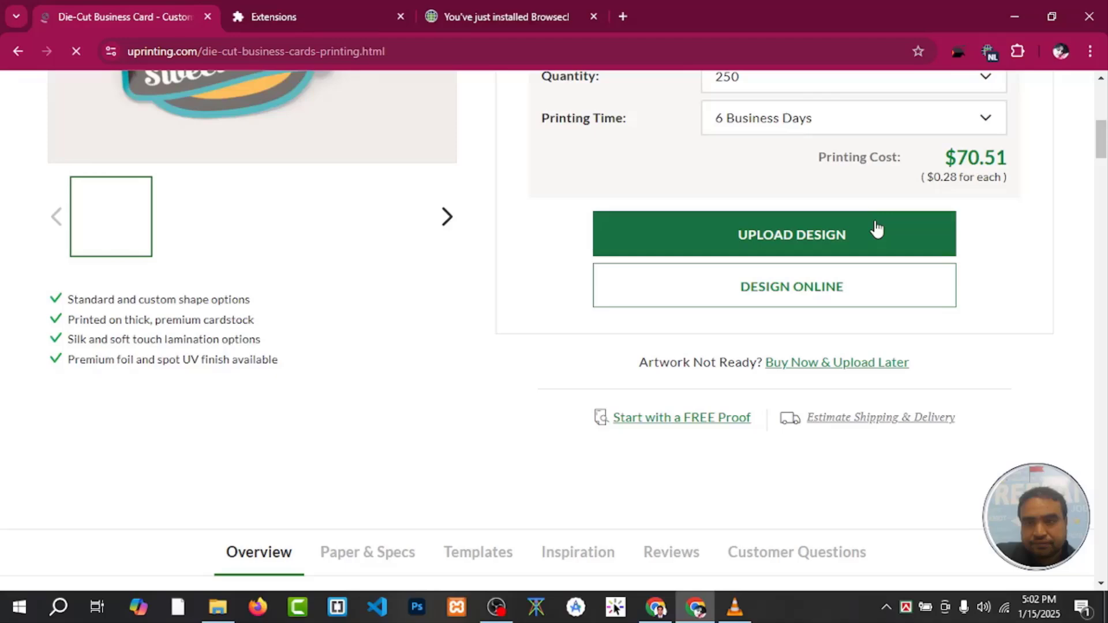
scroll(583, 326, "down", 10)
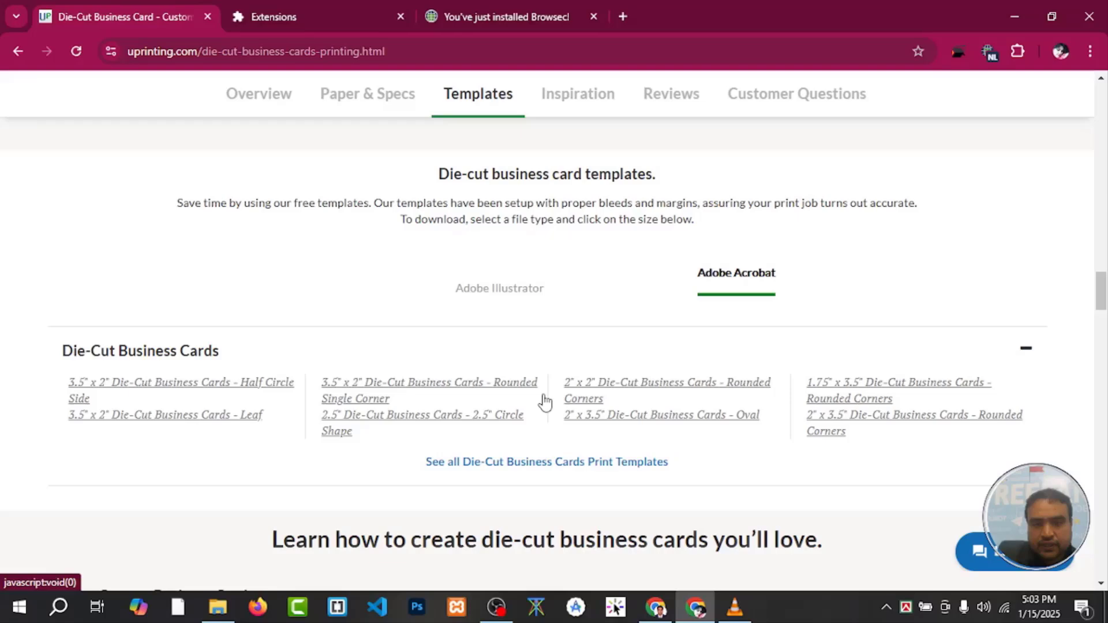
left_click(444, 391)
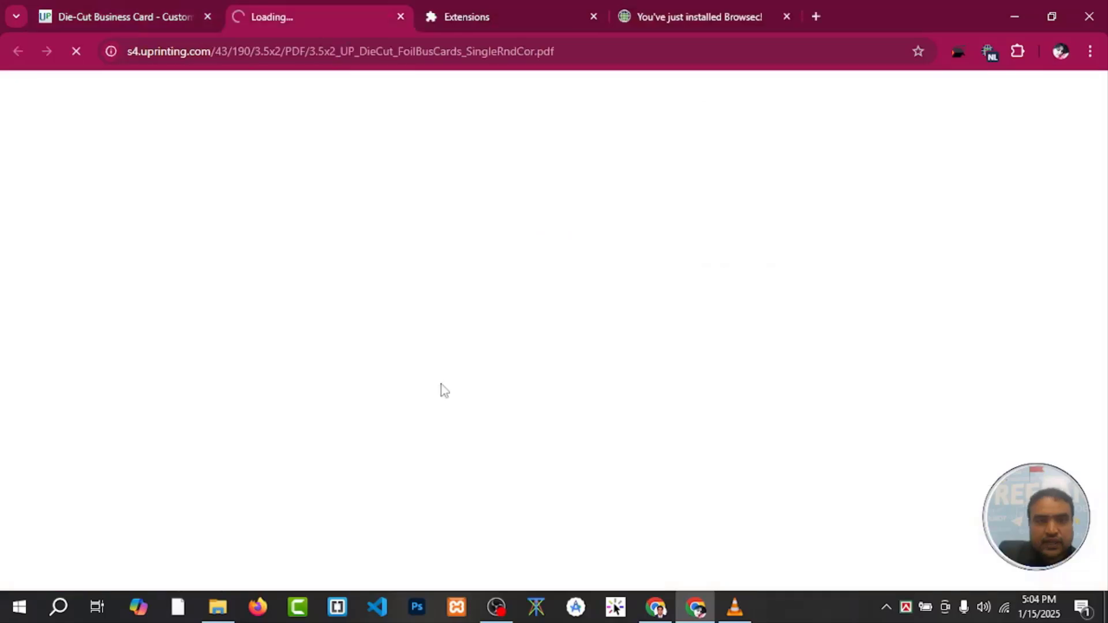